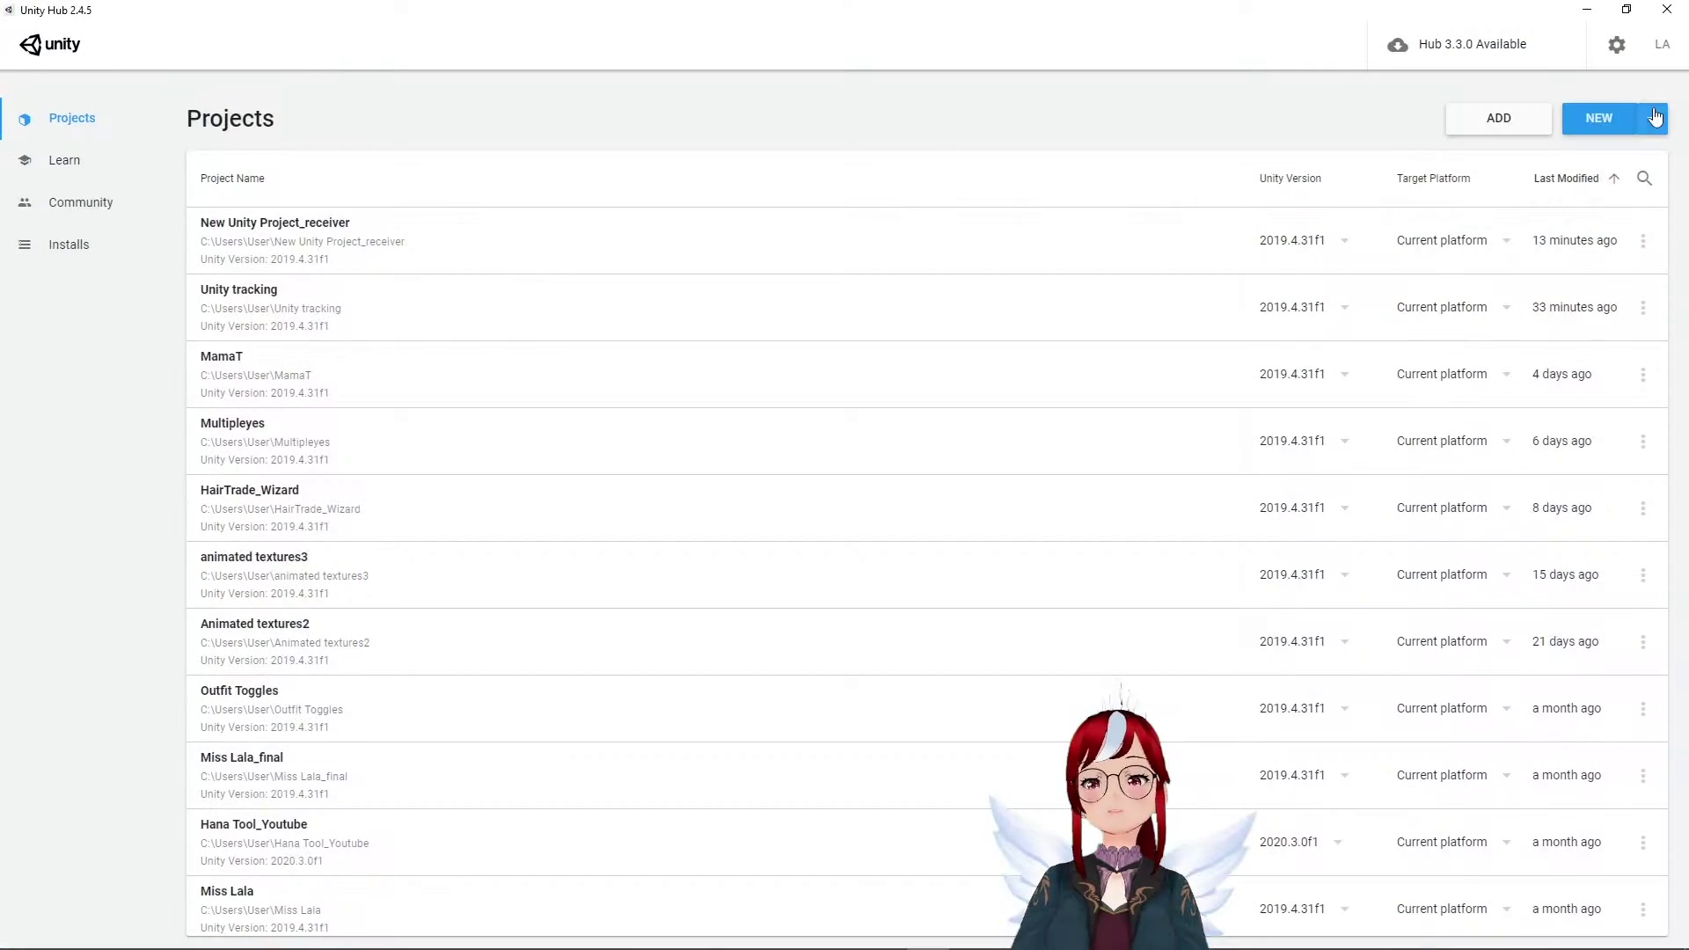
- Create a 3D project named 'Unity receiver Project' using editor version 2019.4.31f1
{"action": "left_click", "coordinate": [1654, 117]}
{"action": "left_click", "coordinate": [1548, 212]}
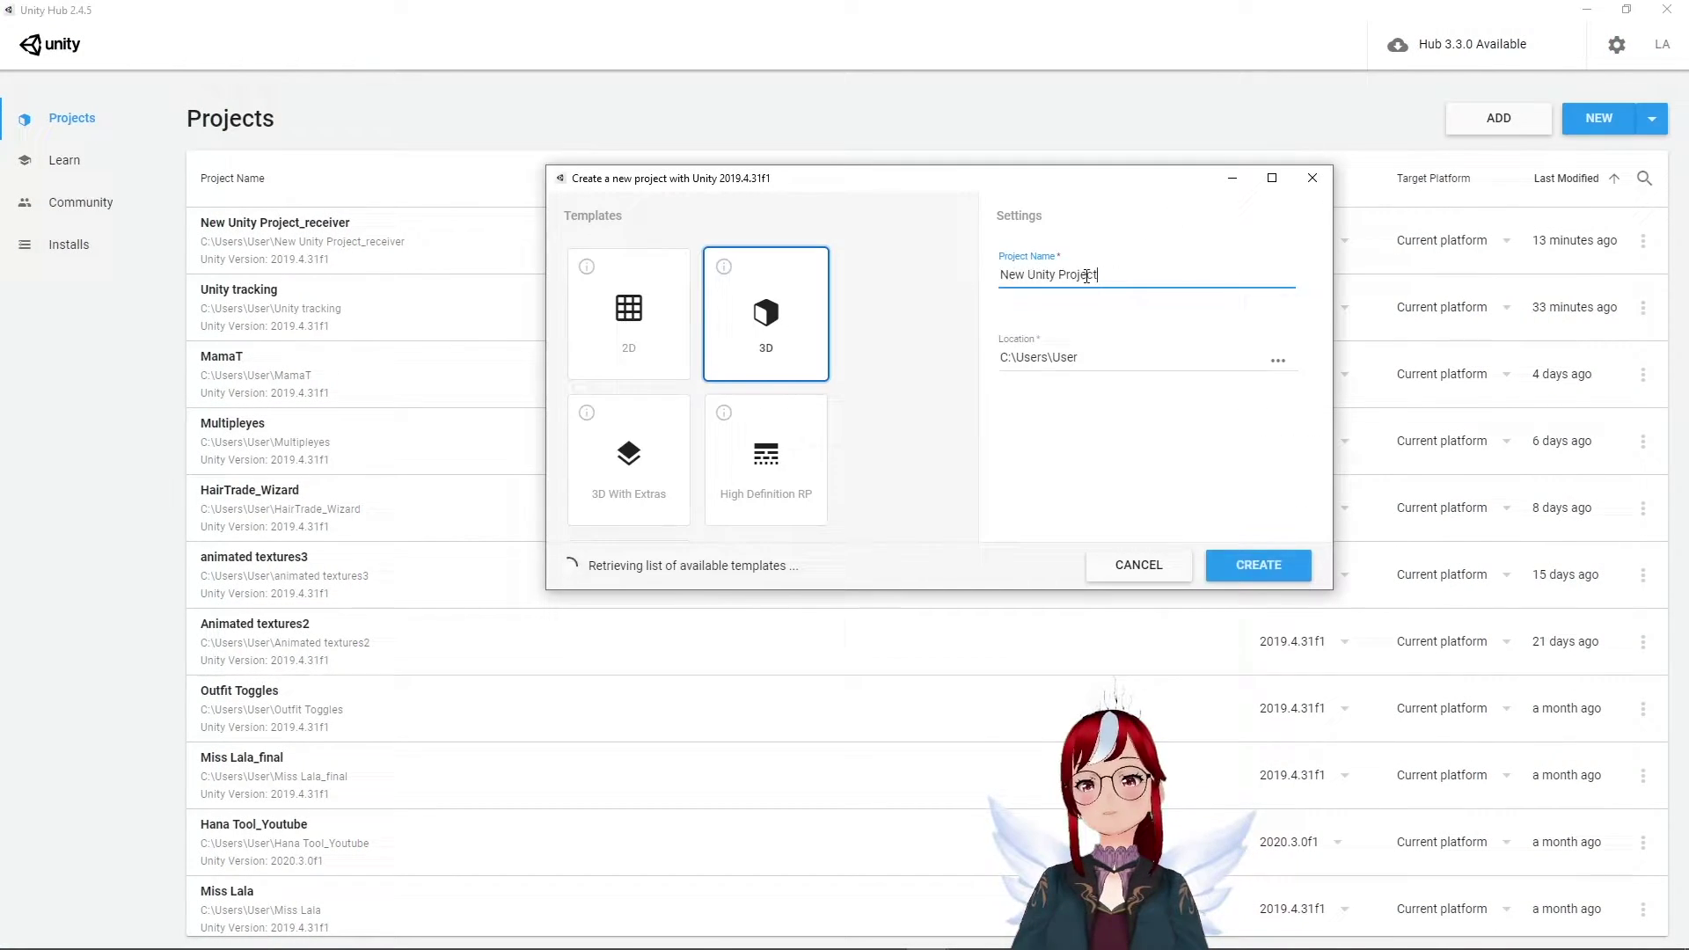
{"action": "type", "text": "Unity receiver Project"}
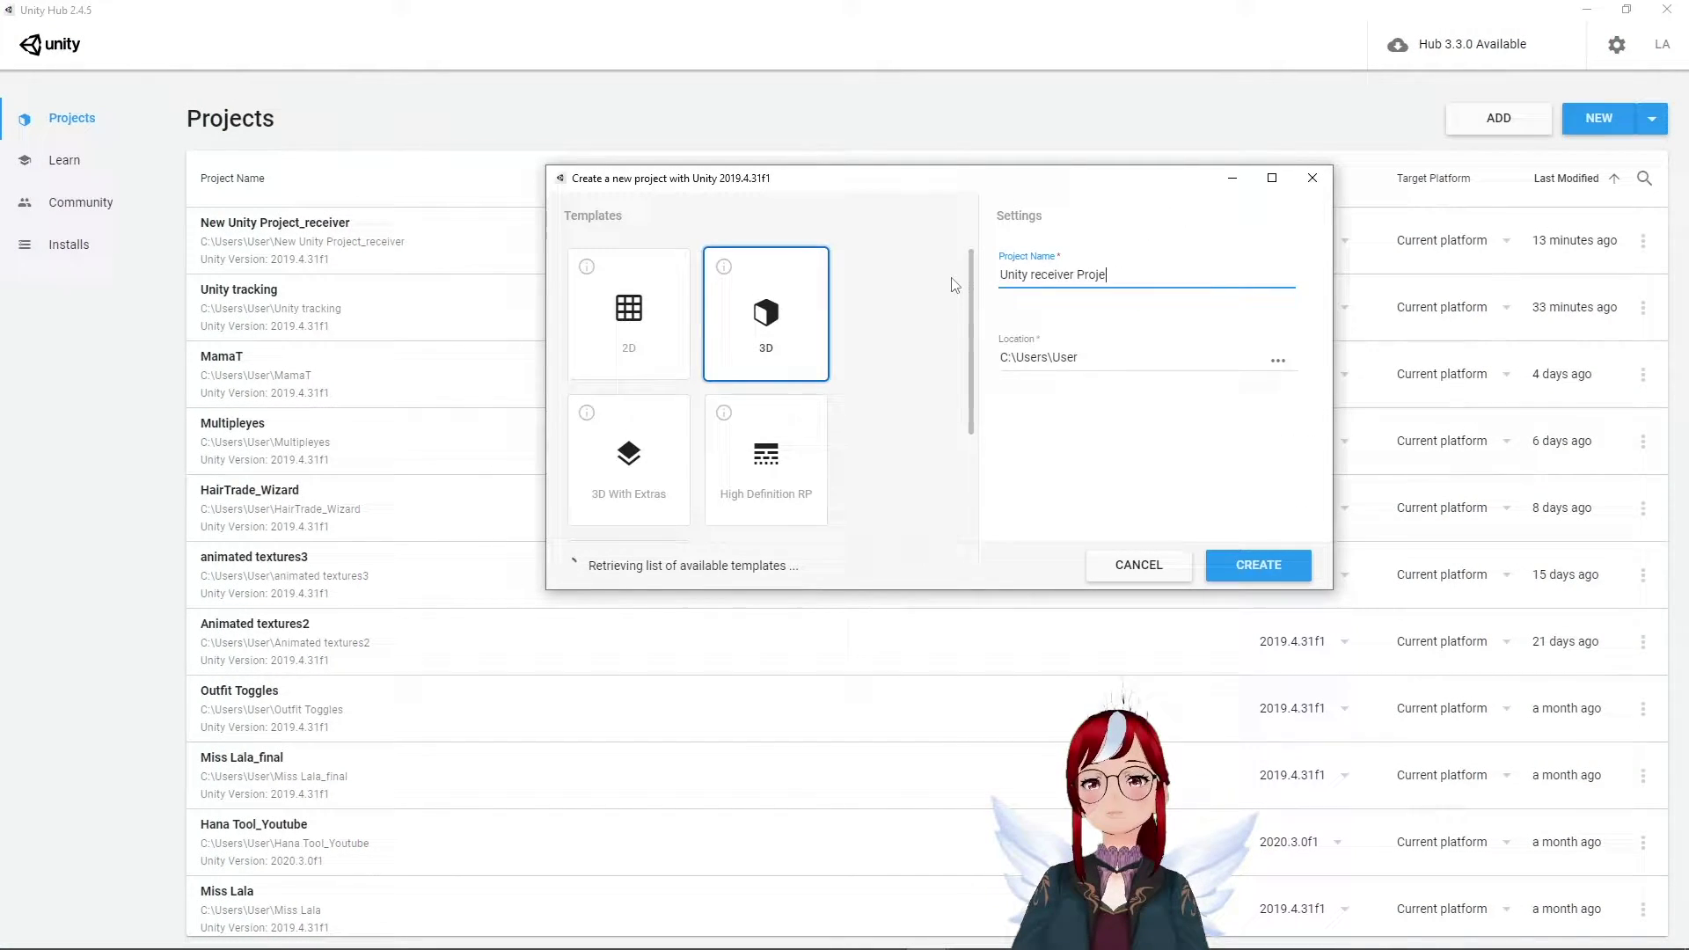
{"action": "left_click", "coordinate": [1260, 566]}
- Import all items of the ExternalReceiverPack custom package and close the EVMC4U tutorial
{"action": "left_click", "coordinate": [78, 28]}
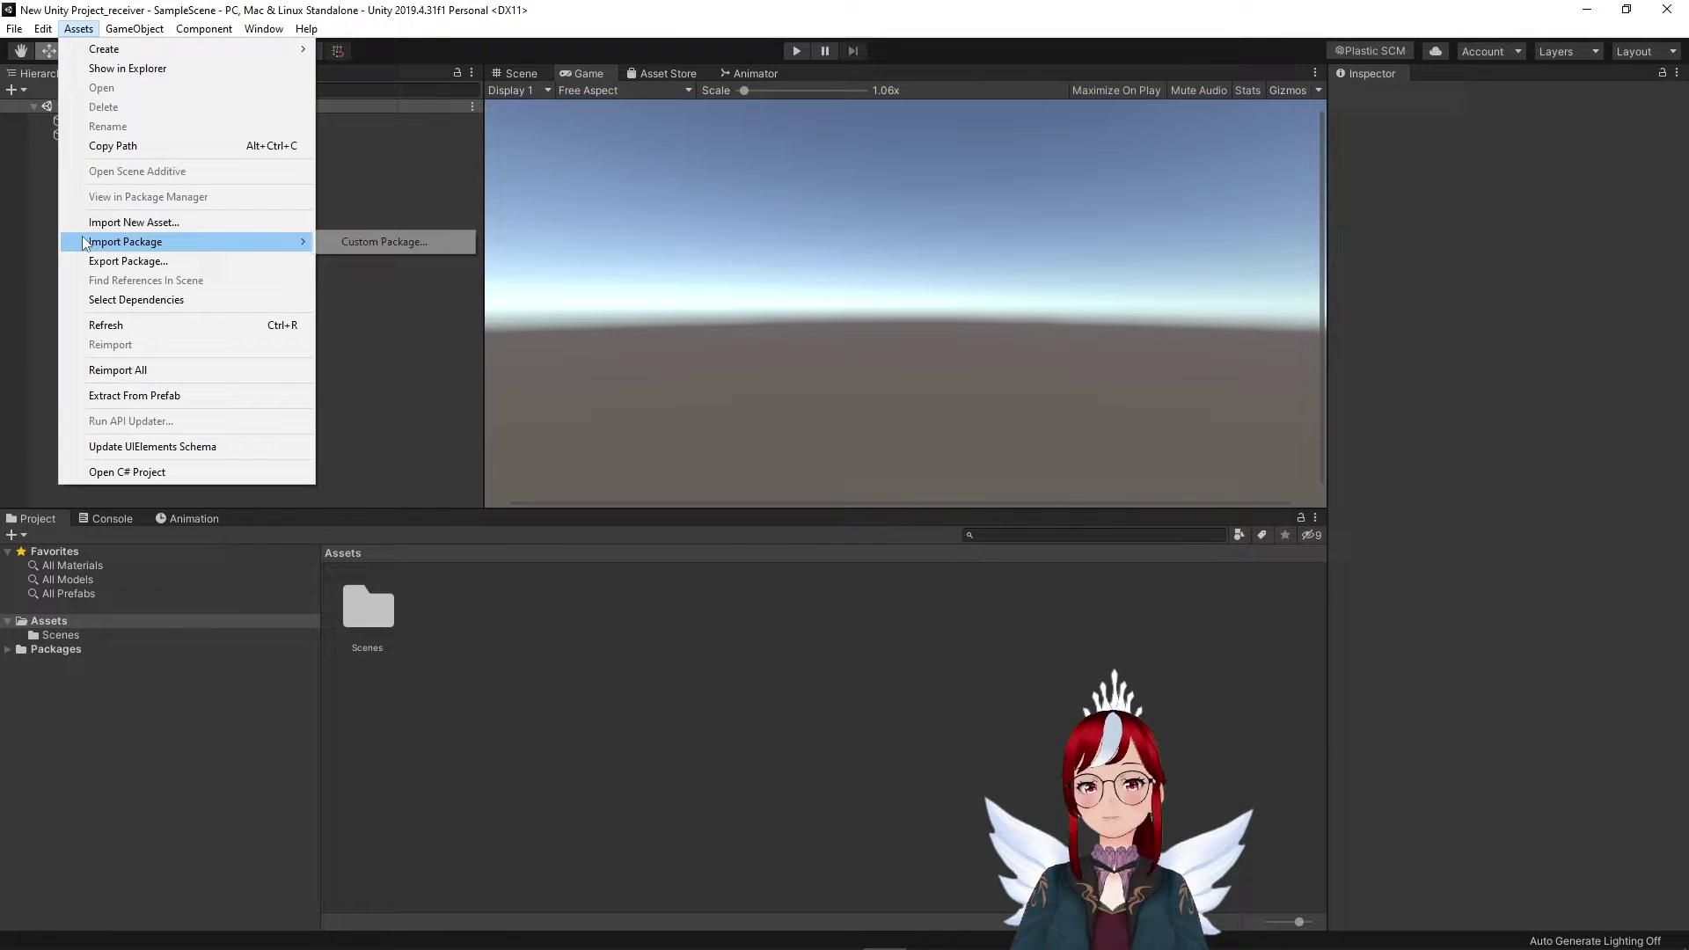
{"action": "left_click", "coordinate": [378, 237]}
{"action": "left_click", "coordinate": [234, 320]}
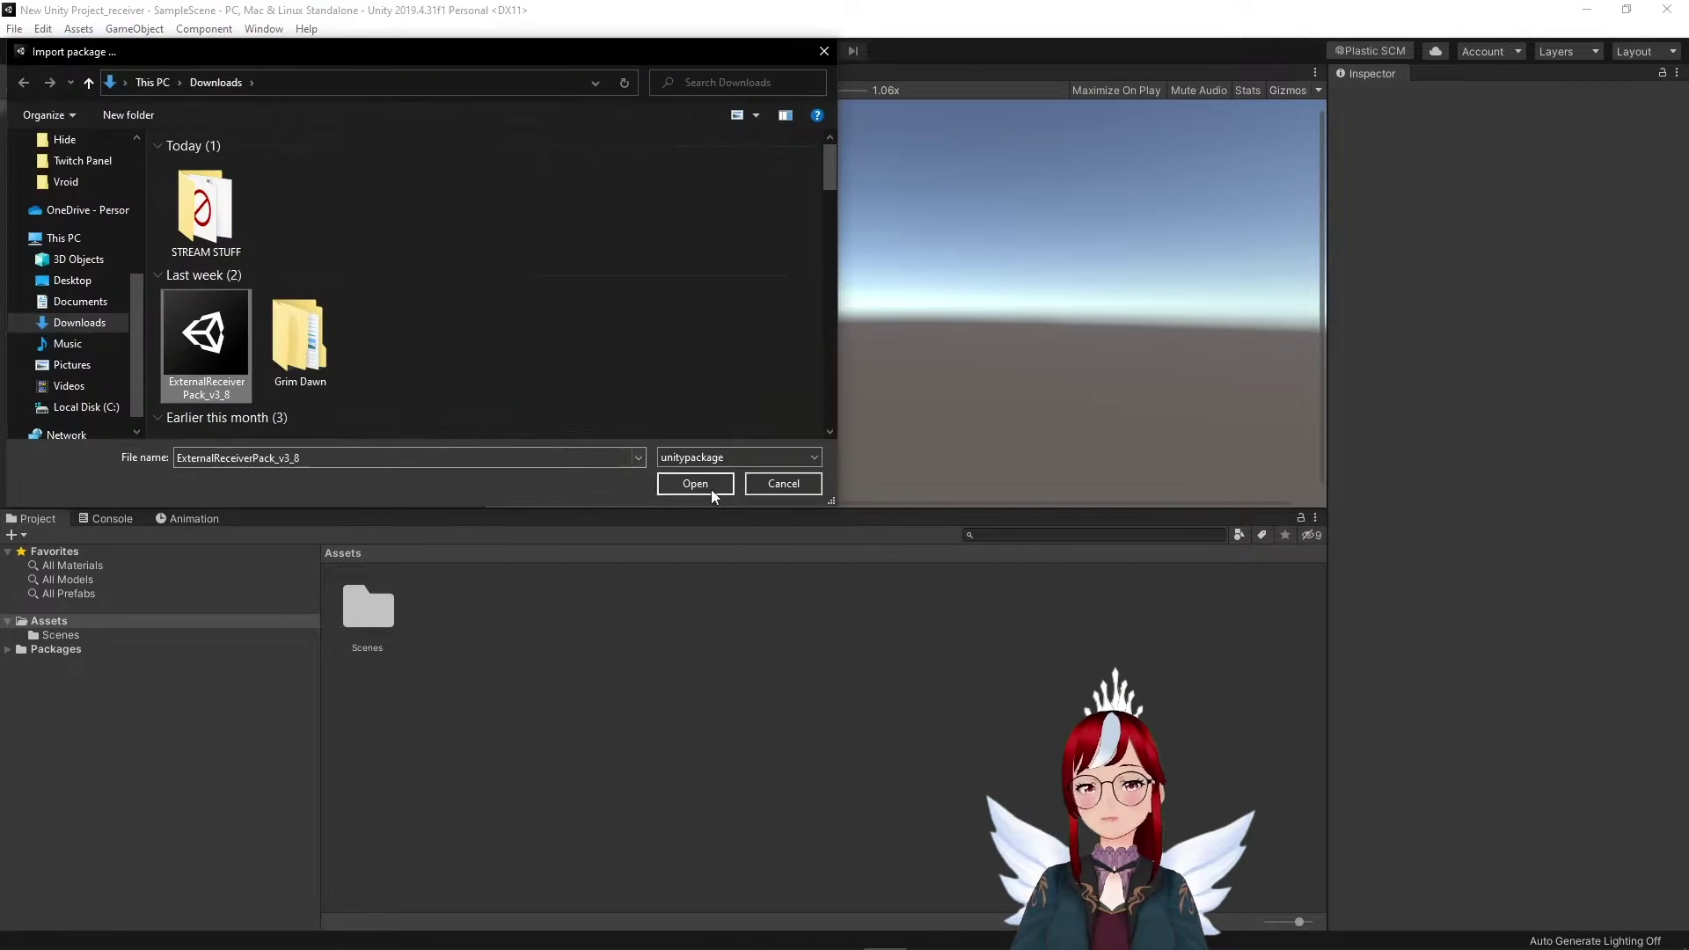
{"action": "left_click", "coordinate": [704, 484]}
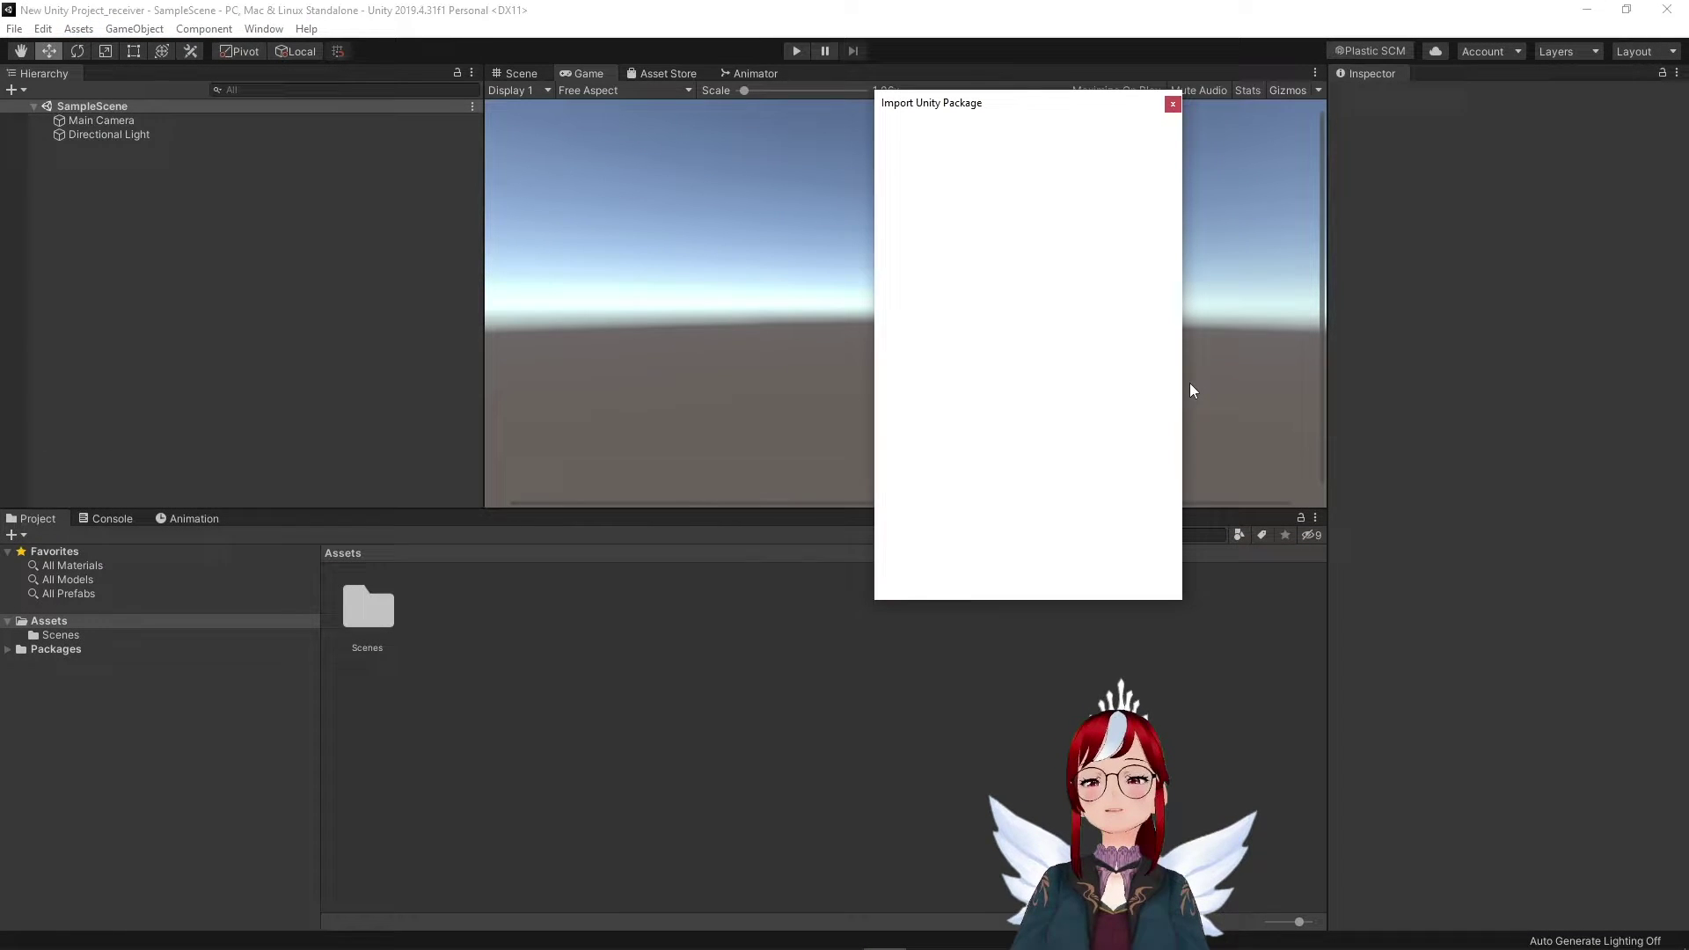
{"action": "left_click", "coordinate": [1153, 584]}
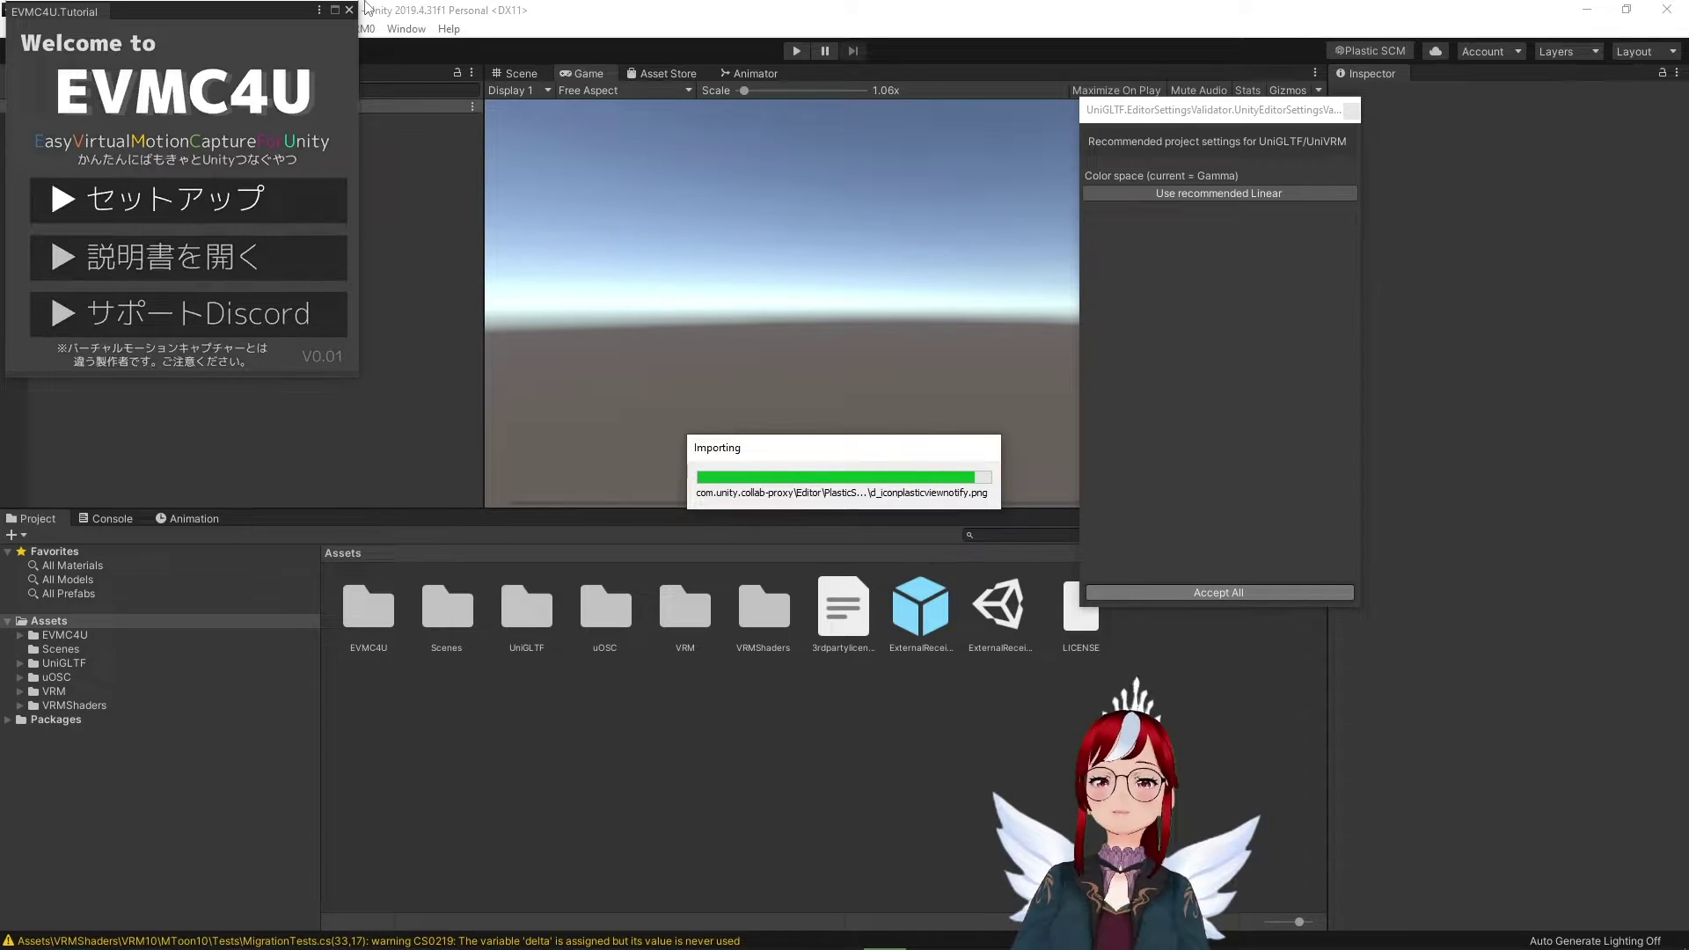
{"action": "left_click", "coordinate": [1219, 592]}
- Create a new folder named 'avatar' in Assets
{"action": "right_click", "coordinate": [1196, 105]}
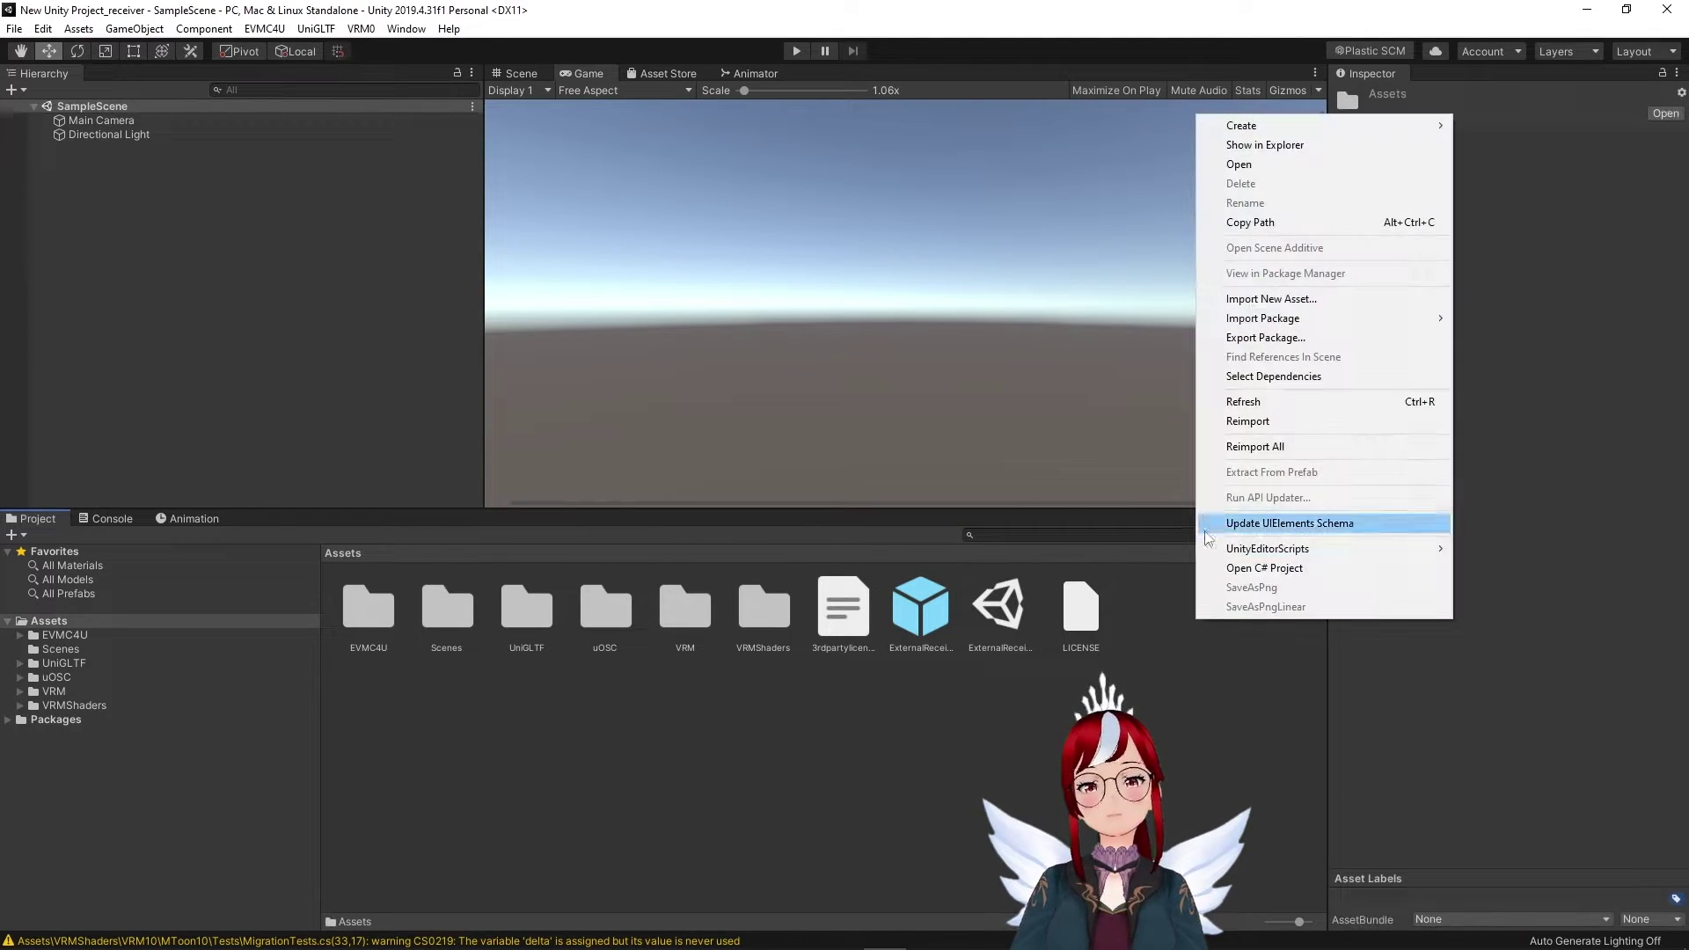
{"action": "mouse_move", "coordinate": [1206, 121]}
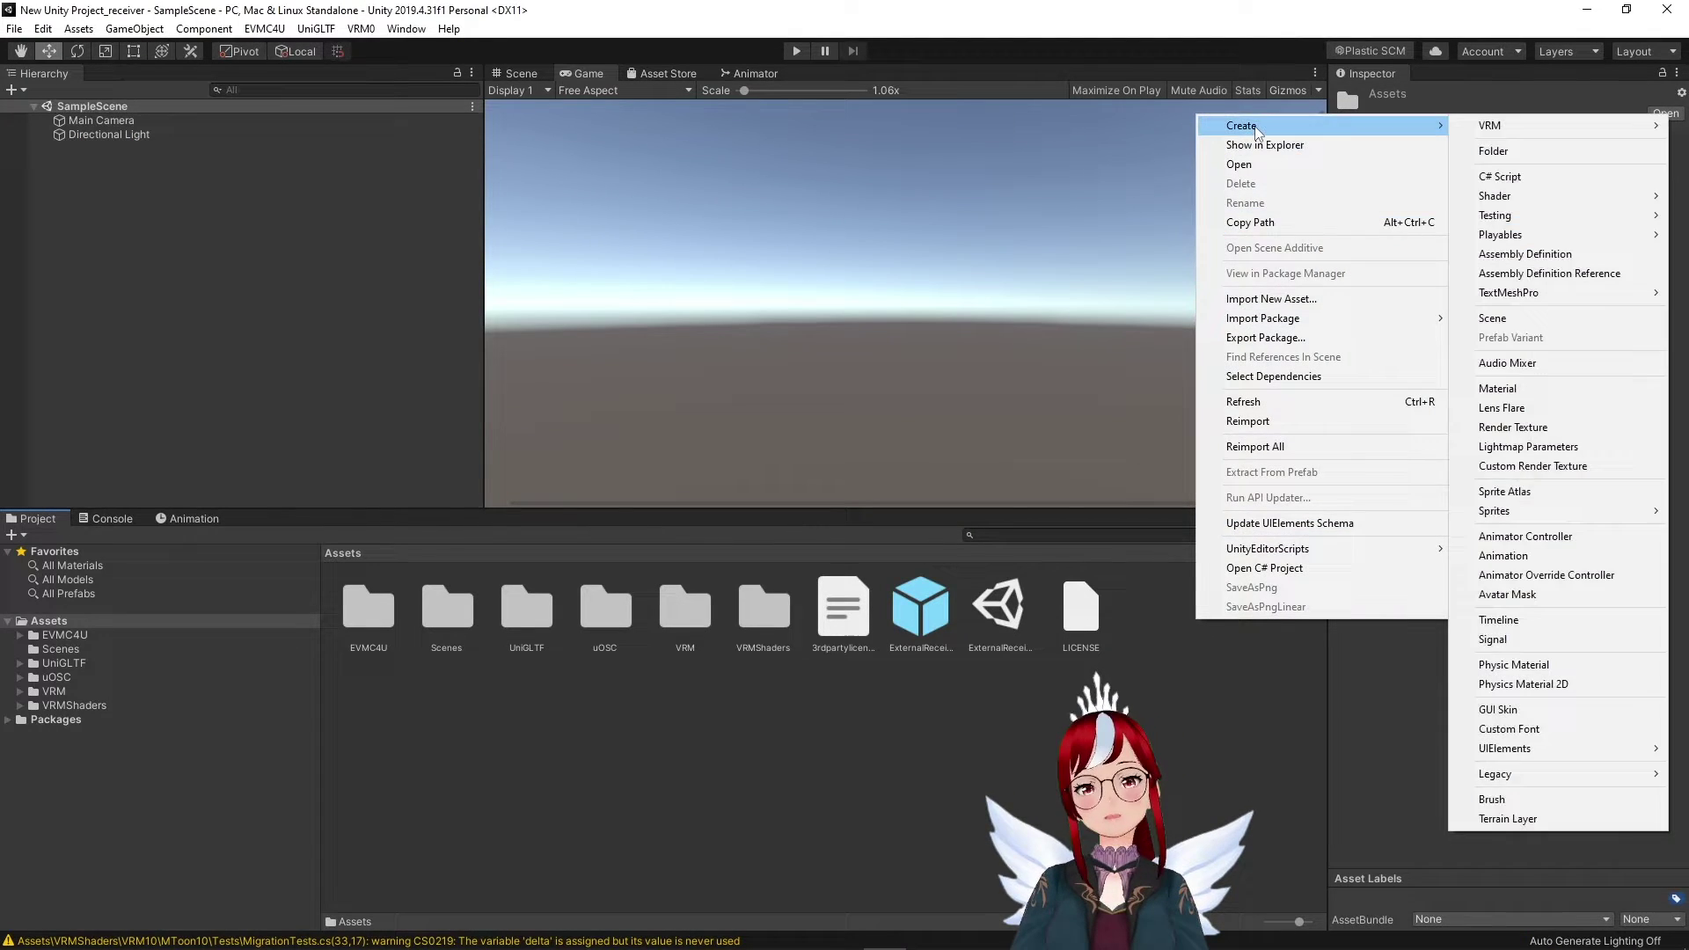
{"action": "left_click", "coordinate": [1458, 127]}
{"action": "type", "text": "avatar"}
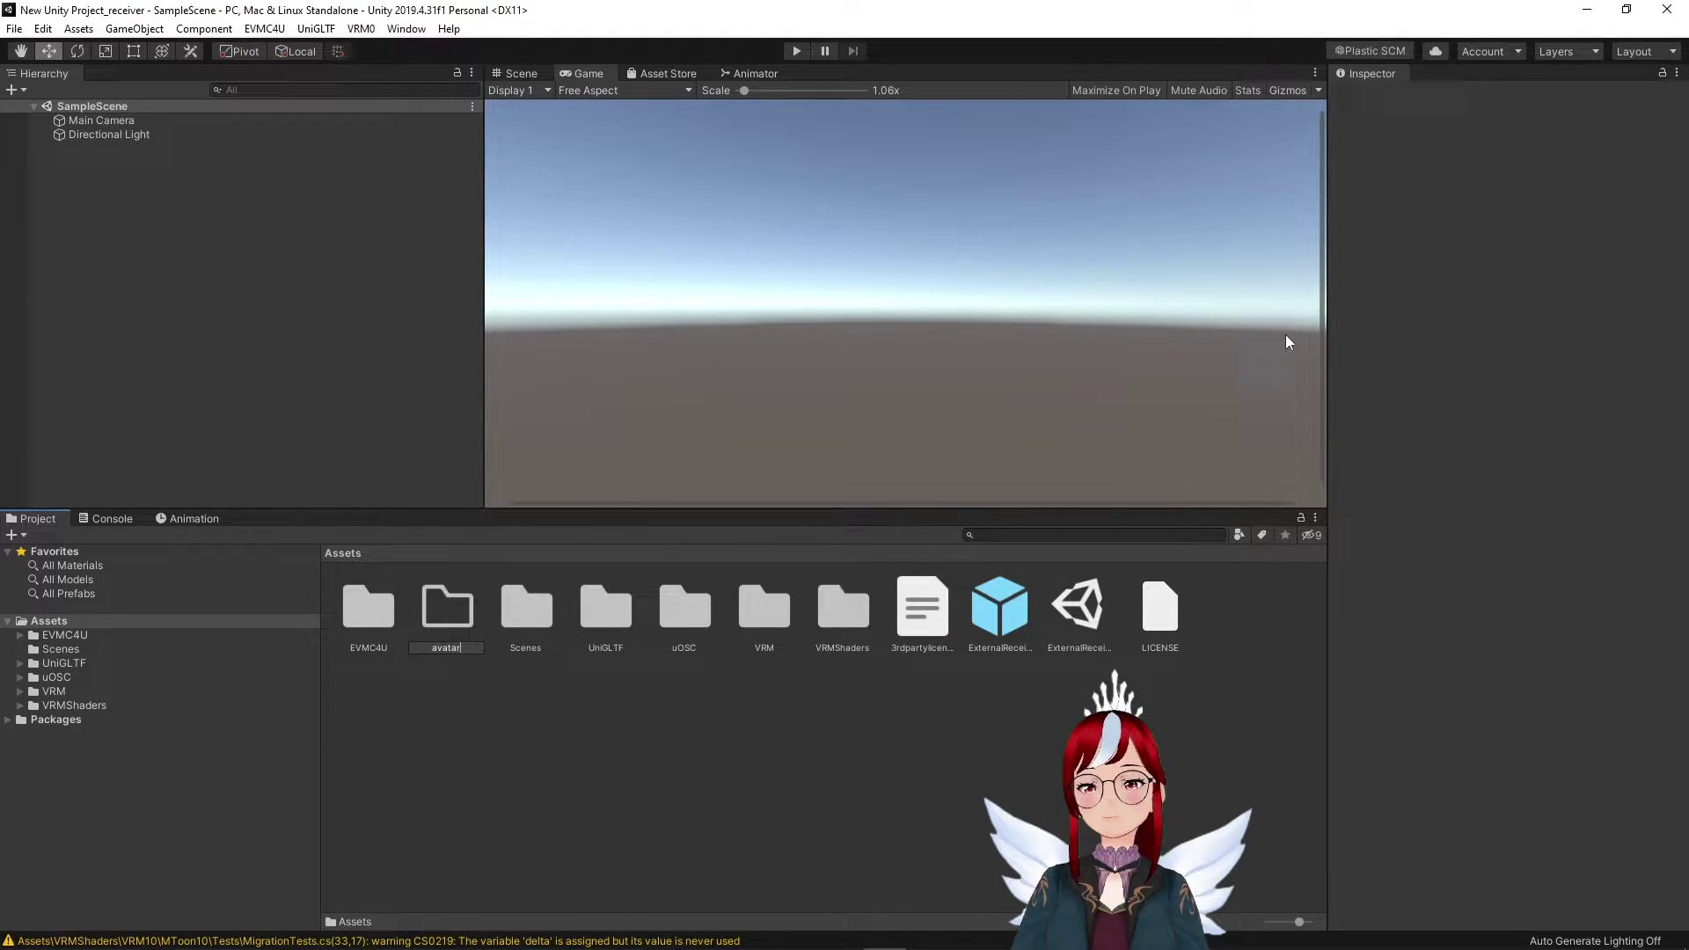
{"action": "key", "text": "Return"}
- Import the VRM model into the avatar folder and place its prefab in the scene
{"action": "left_click", "coordinate": [66, 932]}
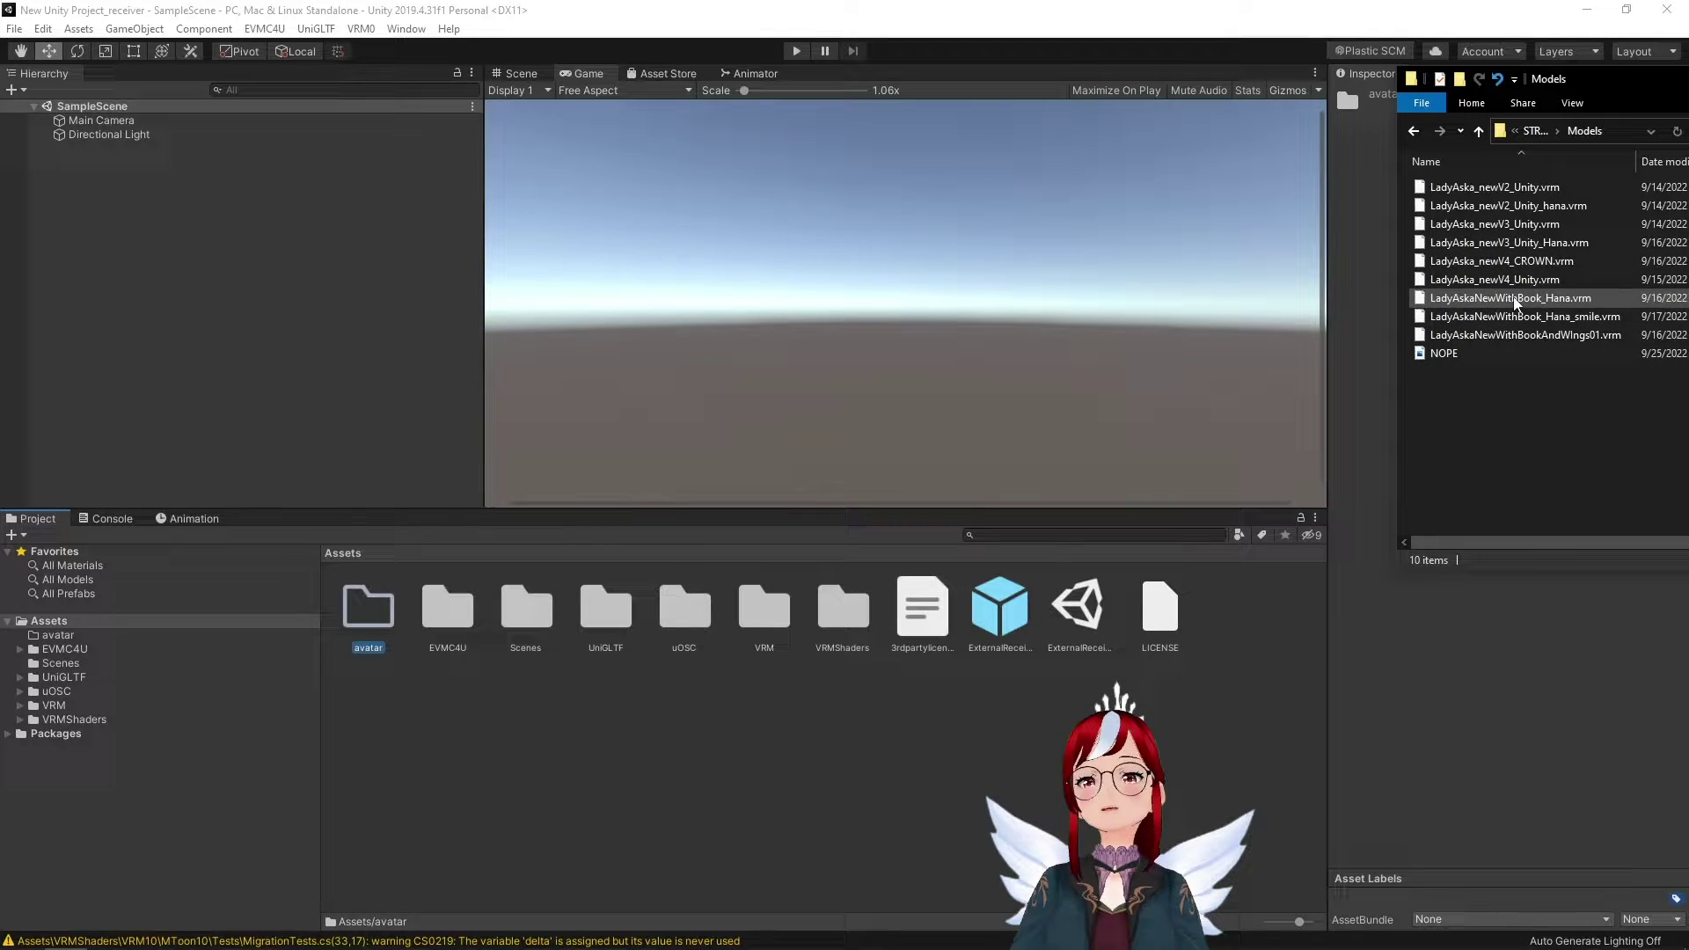
{"action": "left_click_drag", "start_coordinate": [1515, 314], "coordinate": [367, 607]}
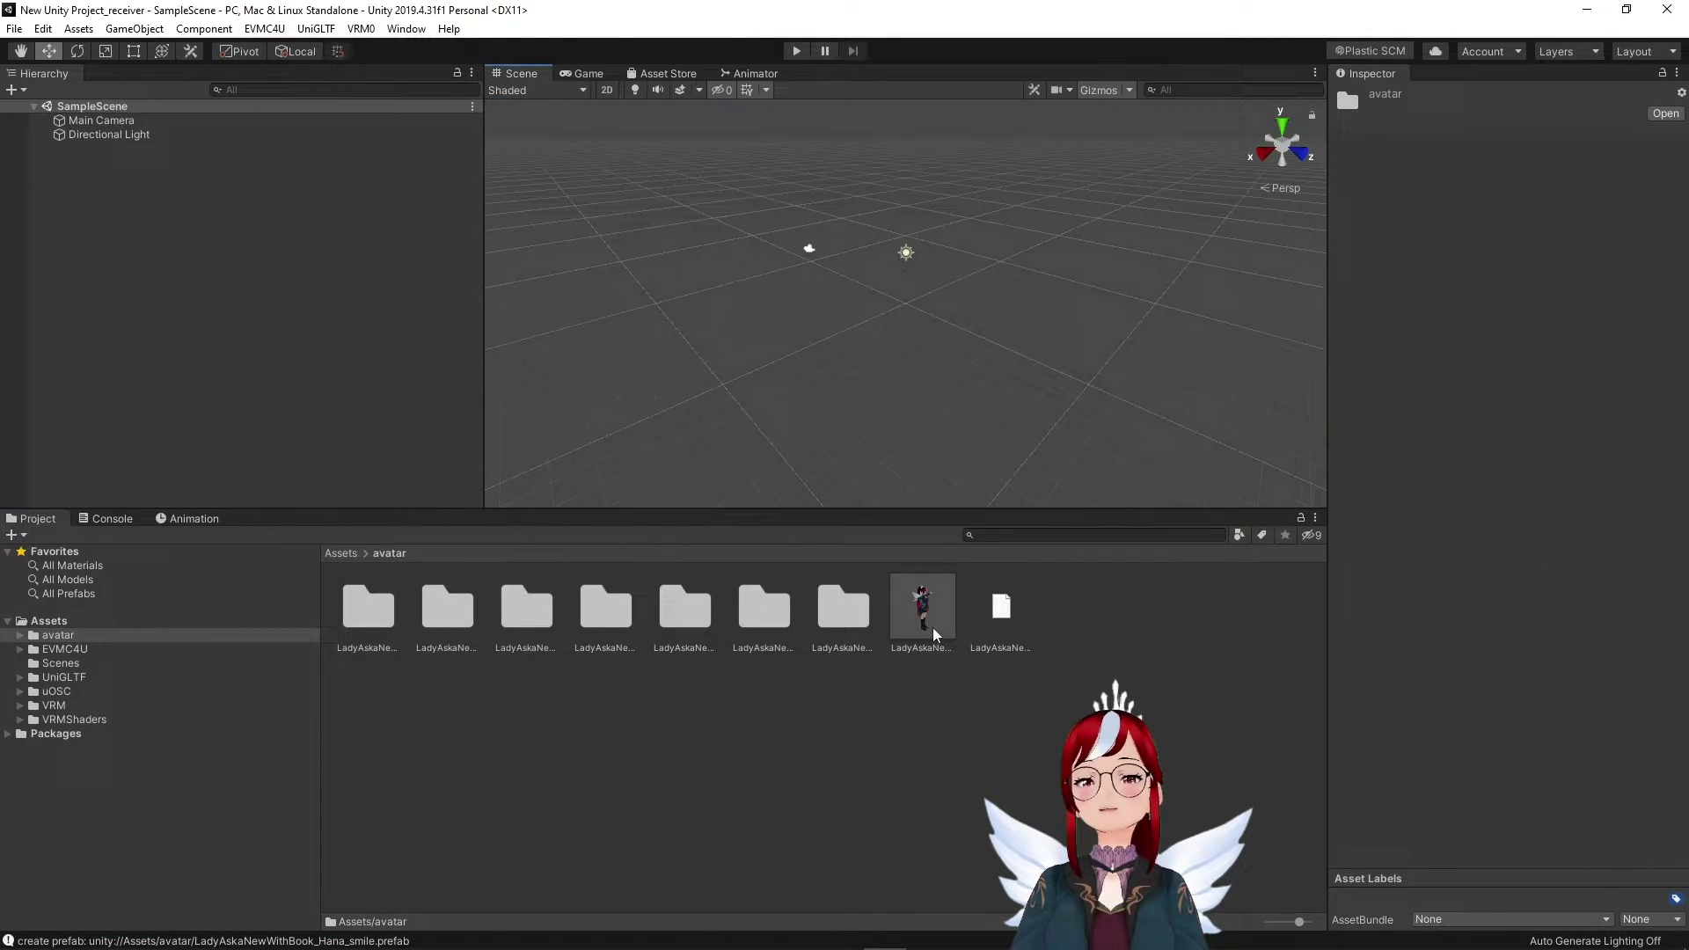
{"action": "left_click_drag", "start_coordinate": [935, 633], "coordinate": [151, 196]}
{"action": "scroll", "coordinate": [974, 152], "scroll_direction": "up", "scroll_amount": 3}
{"action": "left_click_drag", "start_coordinate": [974, 152], "coordinate": [716, 167], "text": "alt"}
- Move the Main Camera to the scene view's focus point and turn it toward the avatar
{"action": "left_click", "coordinate": [101, 122]}
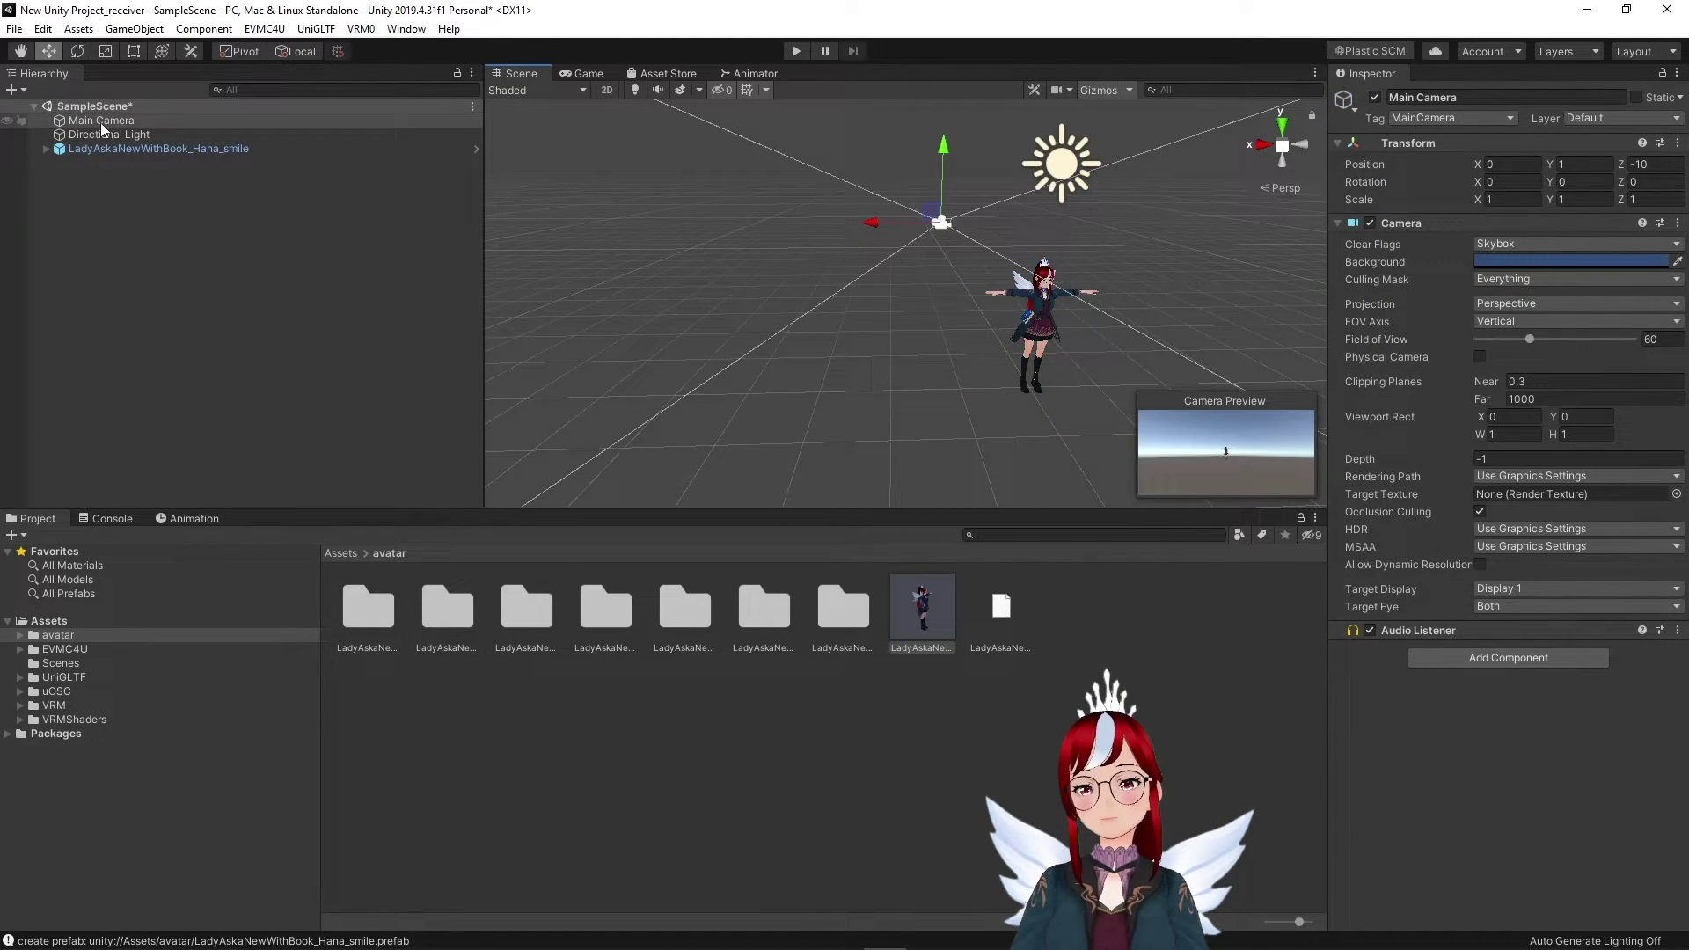
{"action": "right_click_drag", "start_coordinate": [951, 239], "coordinate": [1075, 237]}
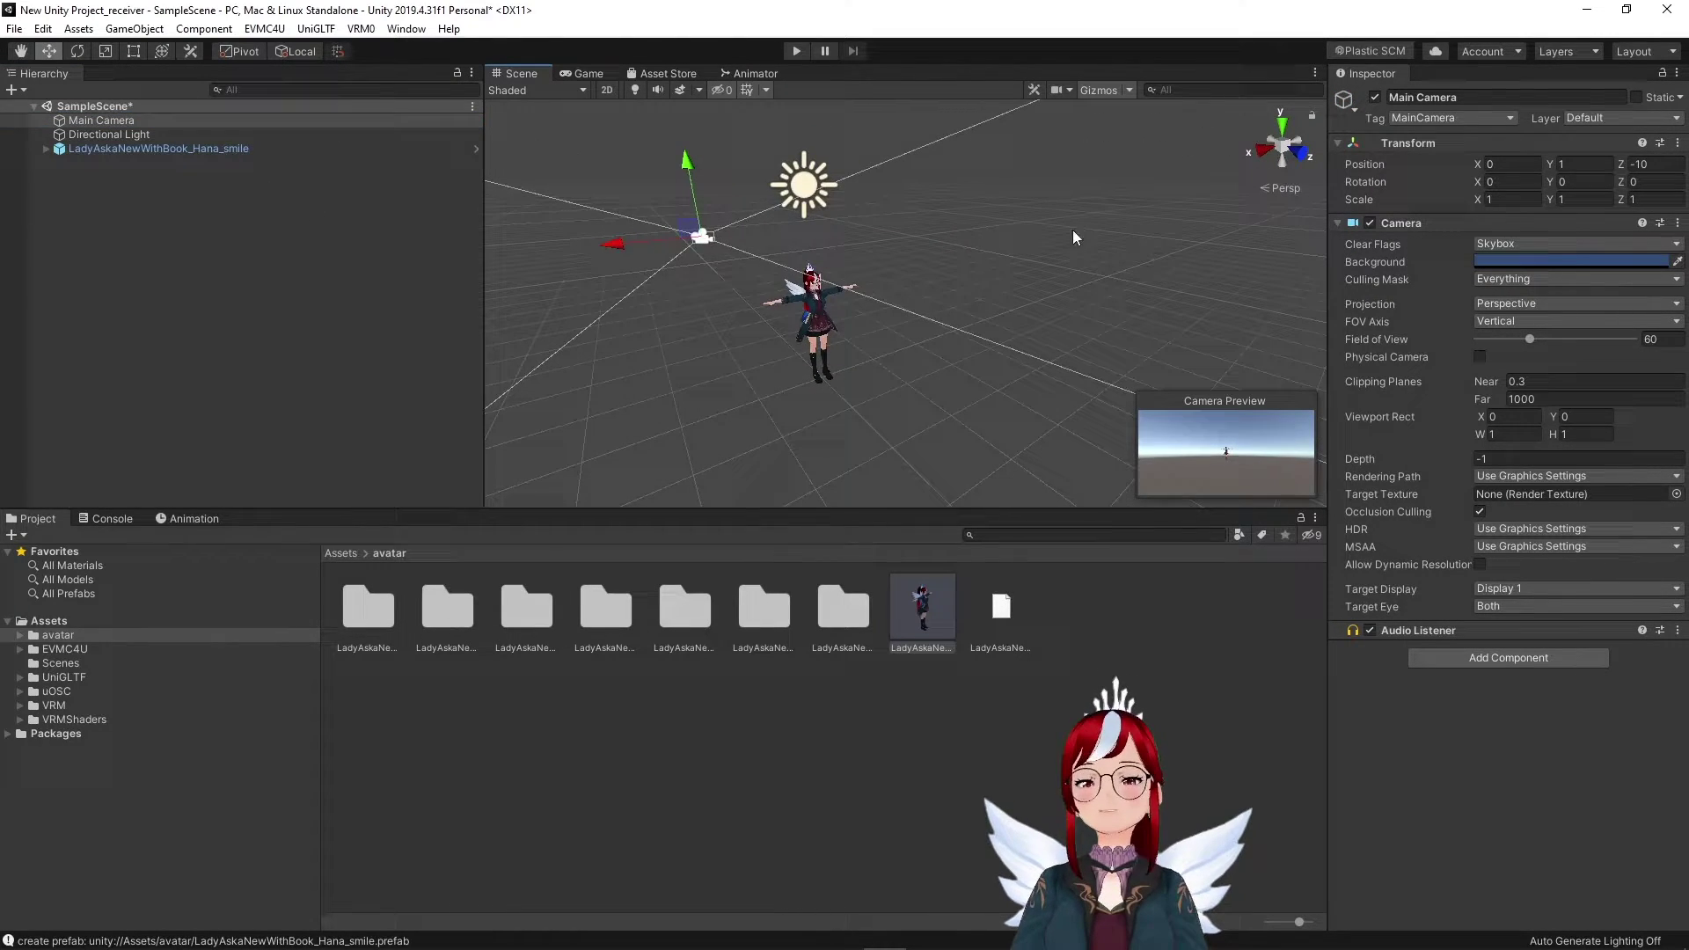
{"action": "left_click_drag", "start_coordinate": [730, 231], "coordinate": [677, 233], "text": "alt"}
{"action": "key", "text": "ctrl+alt+f"}
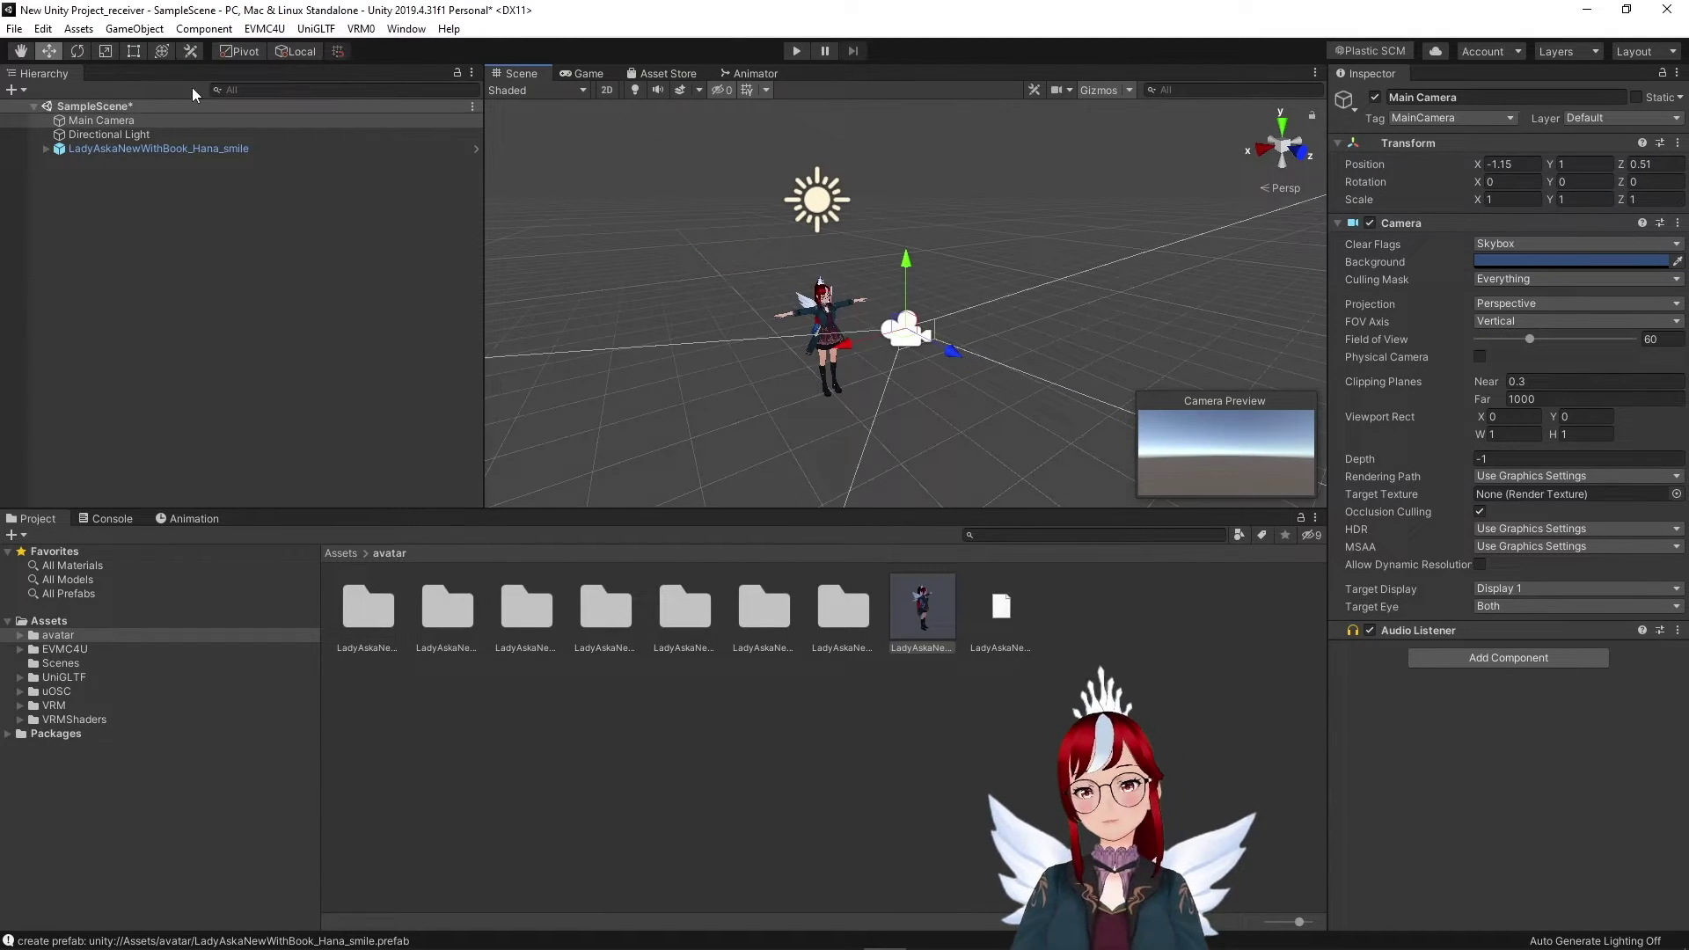
{"action": "left_click", "coordinate": [76, 51]}
{"action": "left_click_drag", "start_coordinate": [879, 353], "coordinate": [916, 326]}
- Fine-tune the camera to center the avatar from the front, then test in Play mode
{"action": "left_click", "coordinate": [49, 51]}
{"action": "key", "text": "e"}
{"action": "left_click_drag", "start_coordinate": [827, 387], "coordinate": [851, 346]}
{"action": "key", "text": "w"}
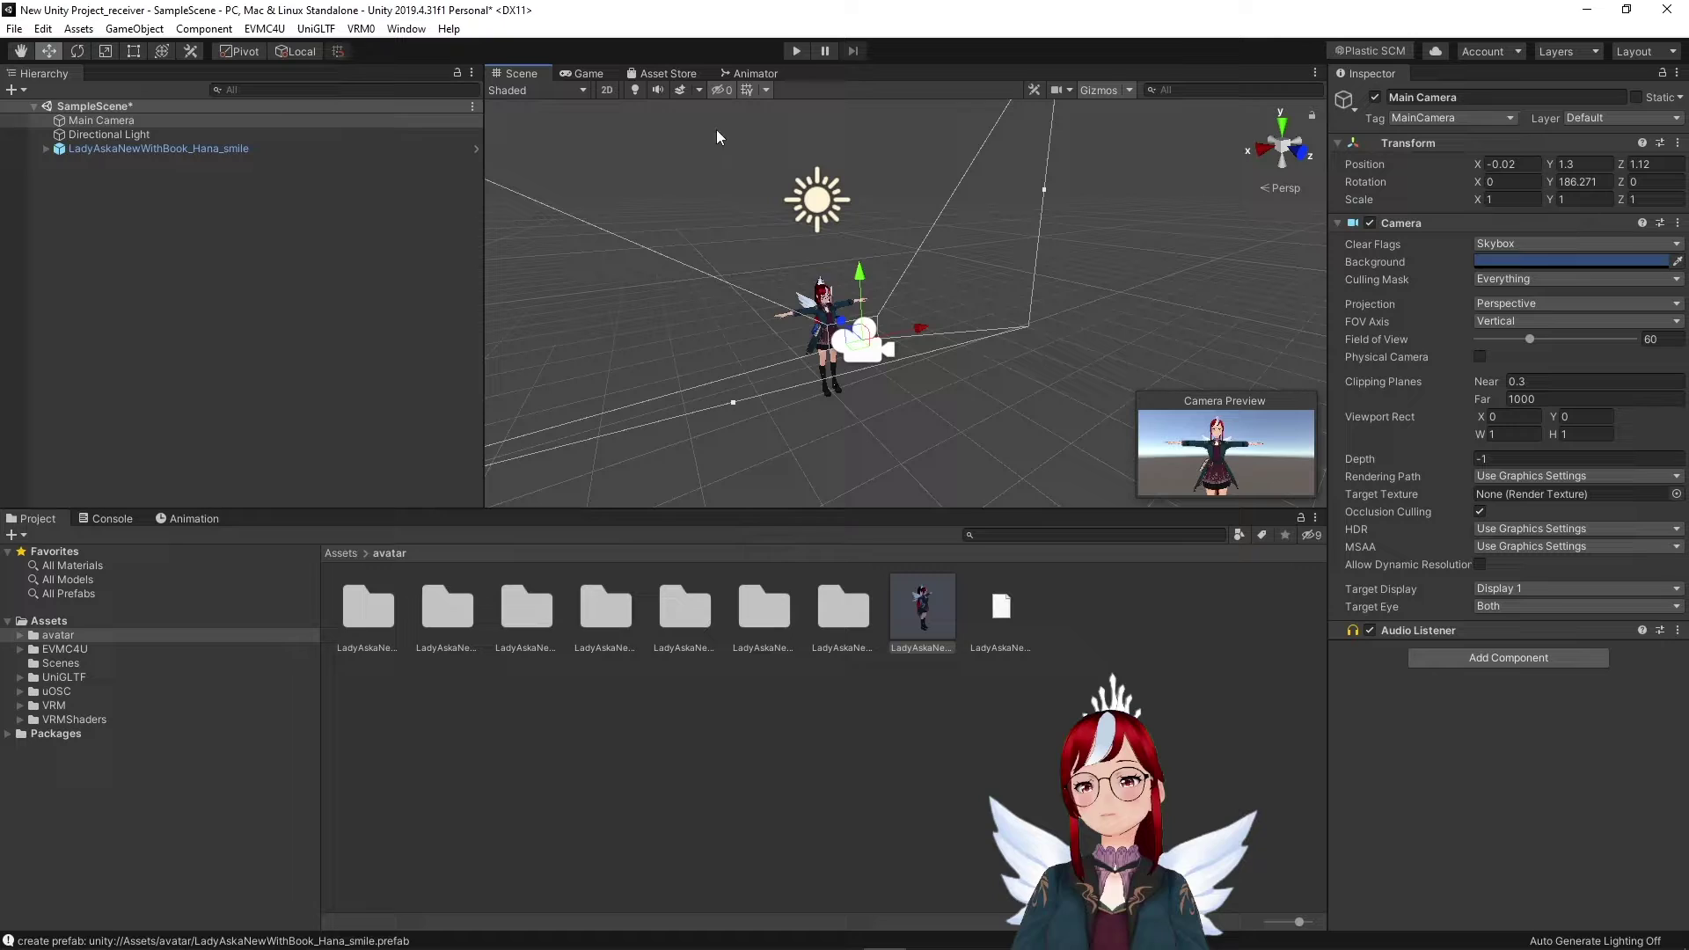
{"action": "left_click", "coordinate": [796, 51]}
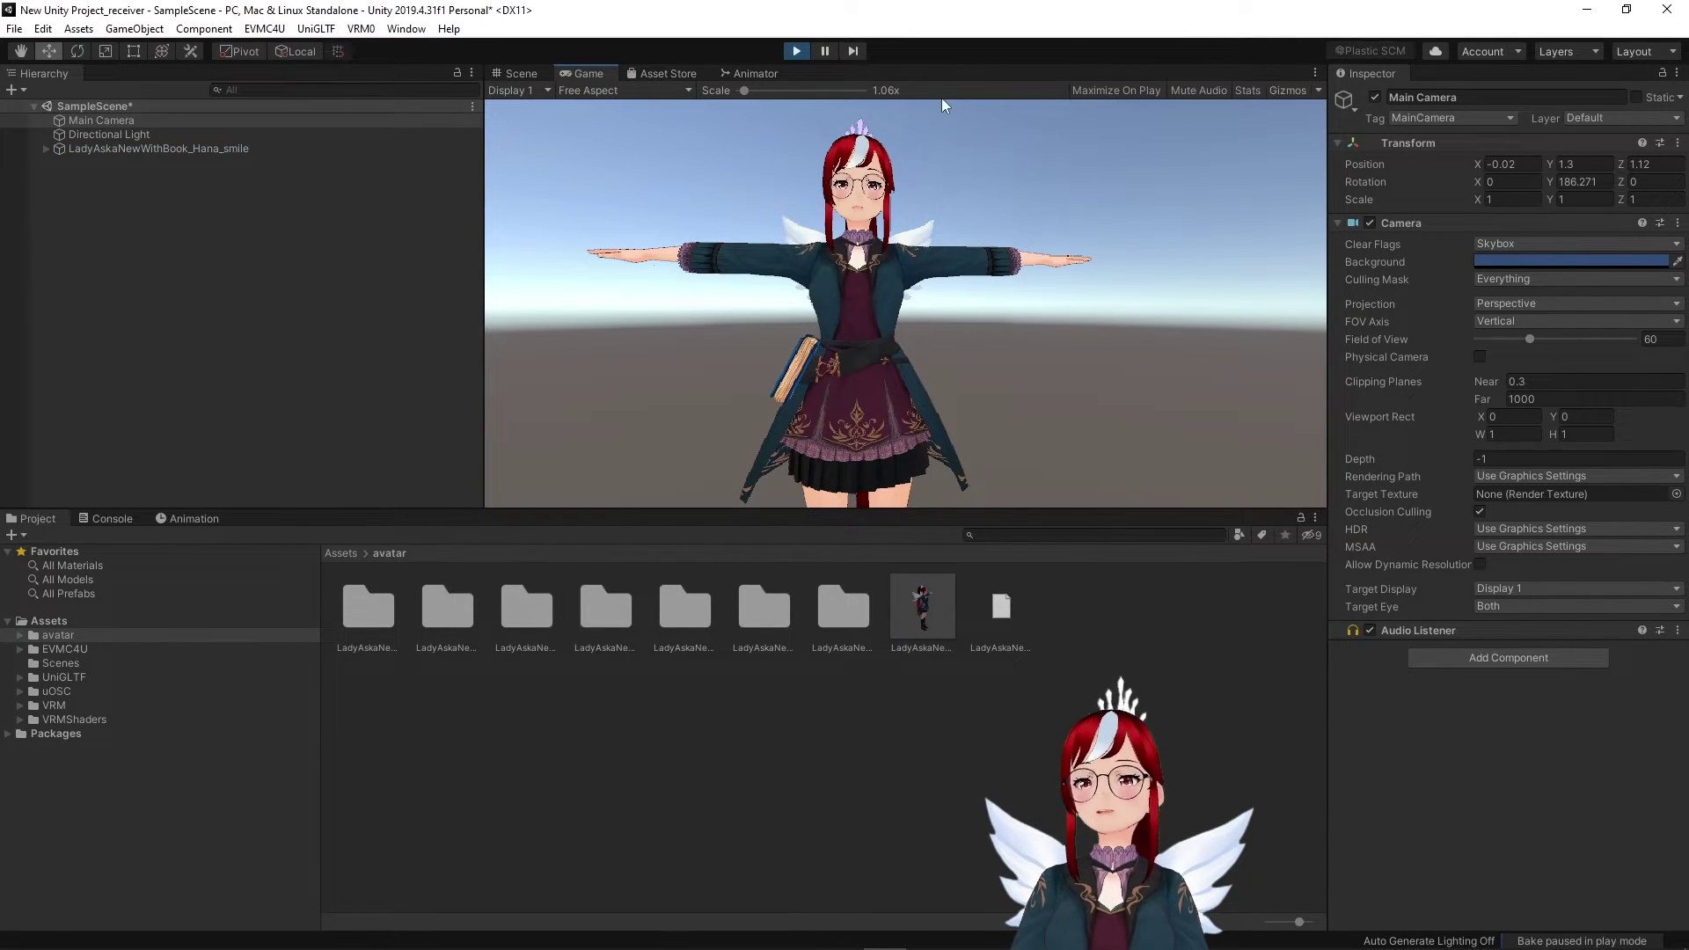
{"action": "left_click", "coordinate": [796, 51]}
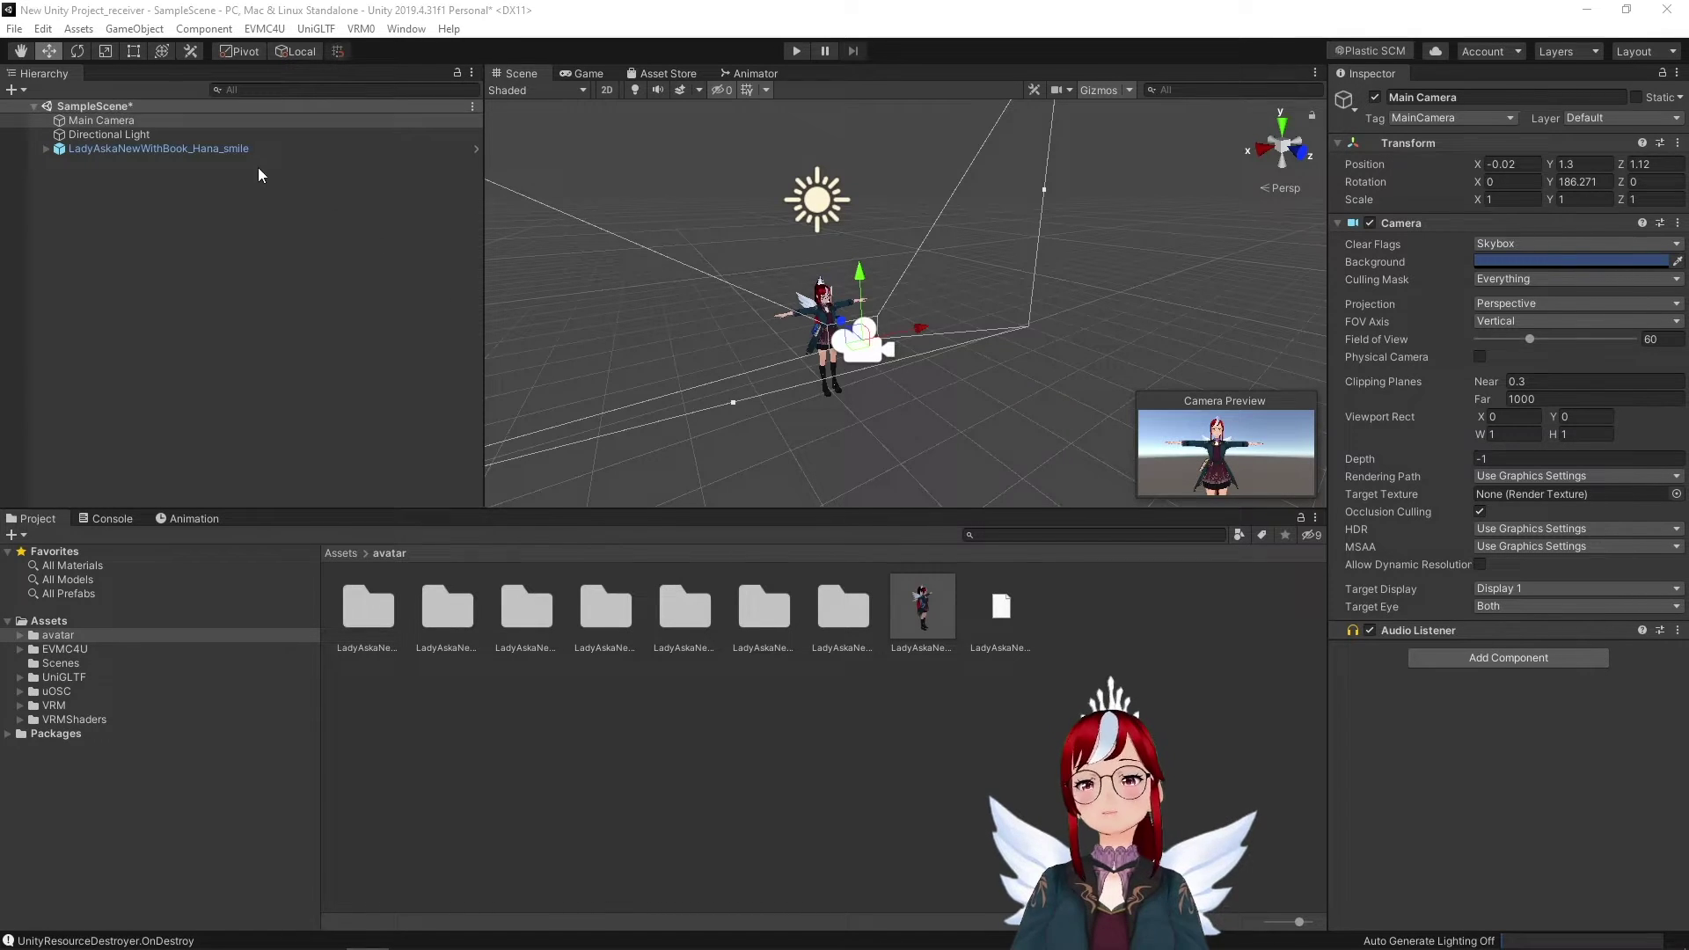
- Add an External Receiver component to the avatar
{"action": "left_click", "coordinate": [244, 148]}
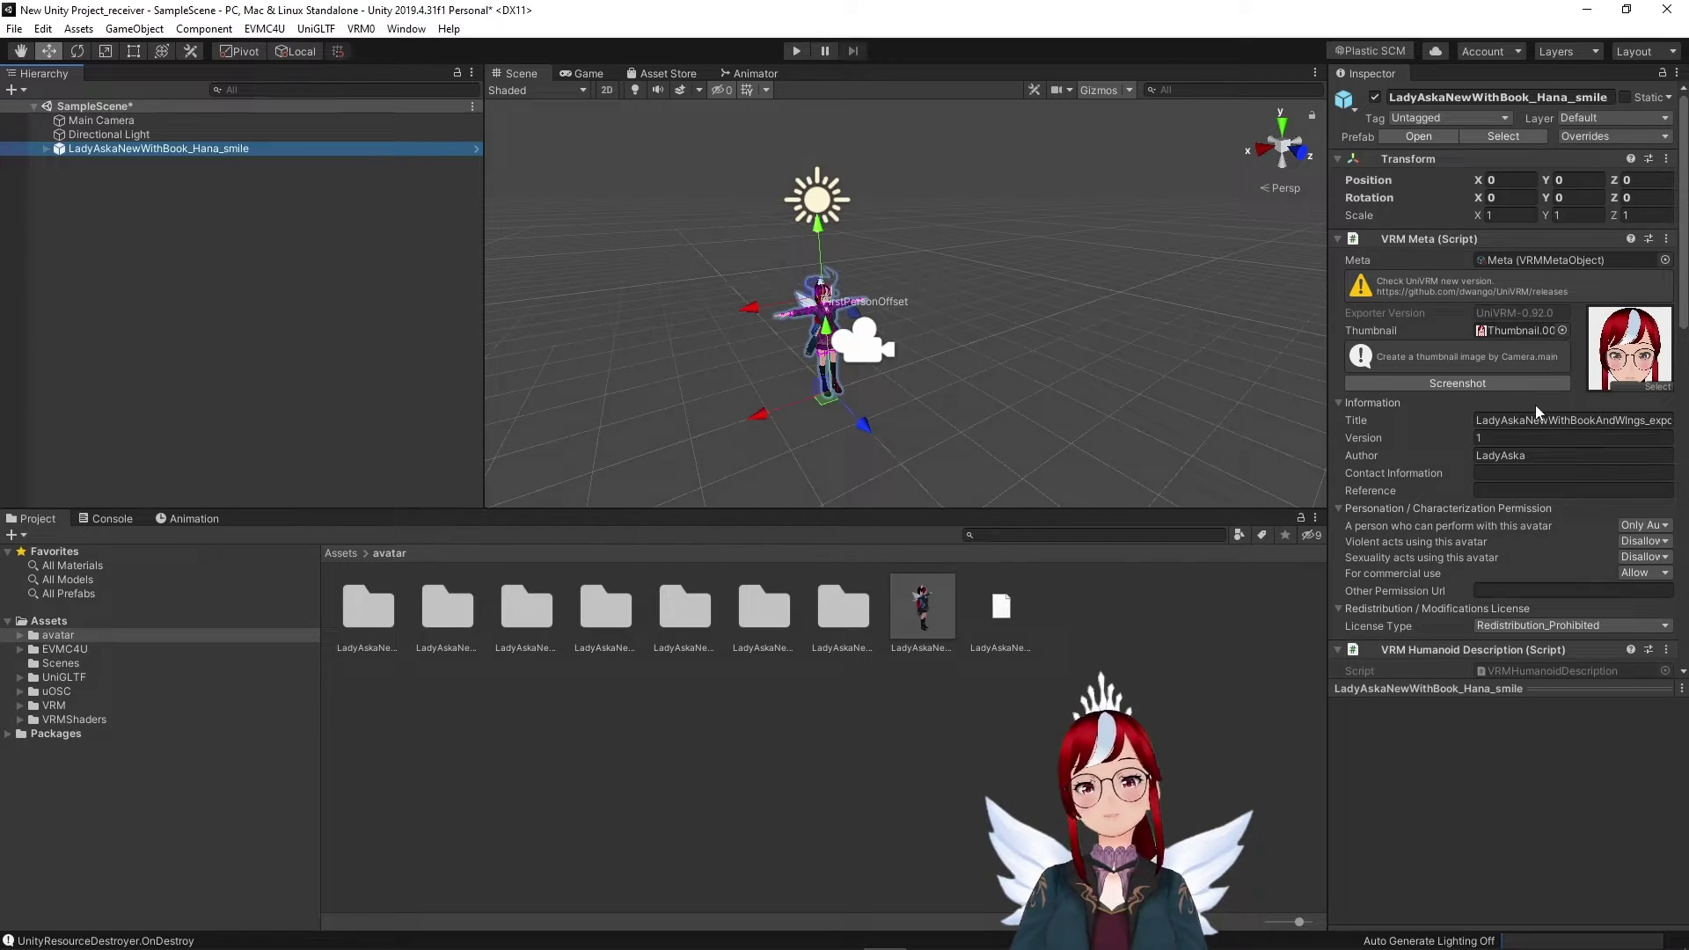
{"action": "scroll", "coordinate": [1475, 450], "scroll_direction": "down", "scroll_amount": 15}
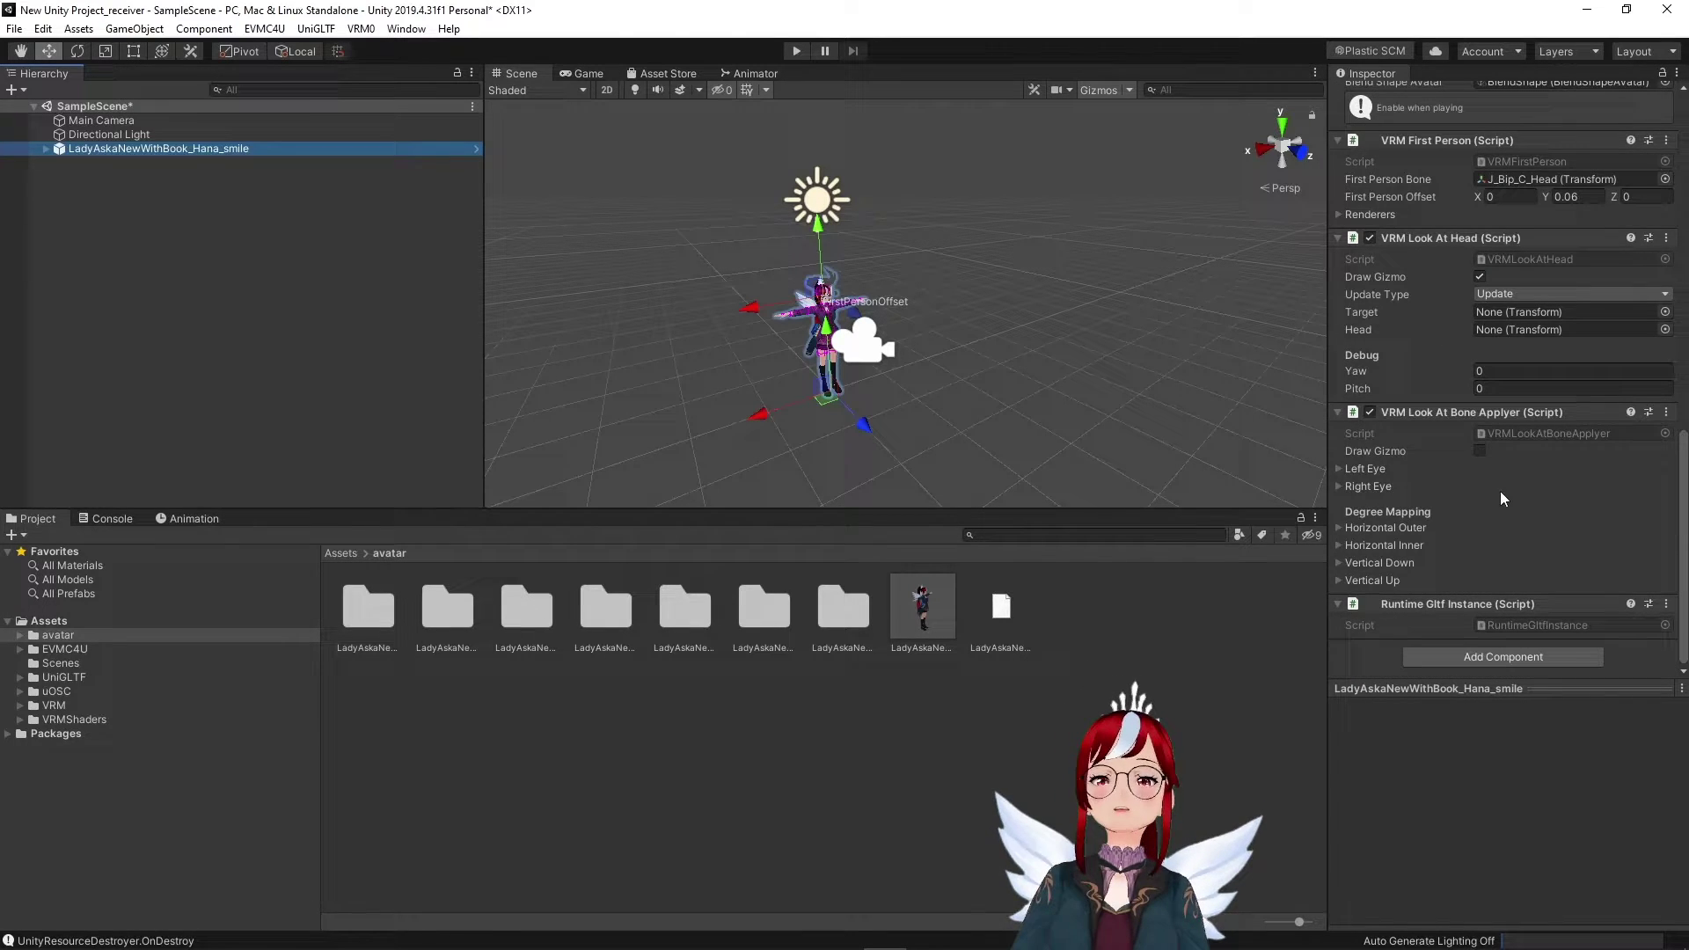
{"action": "left_click", "coordinate": [1488, 656]}
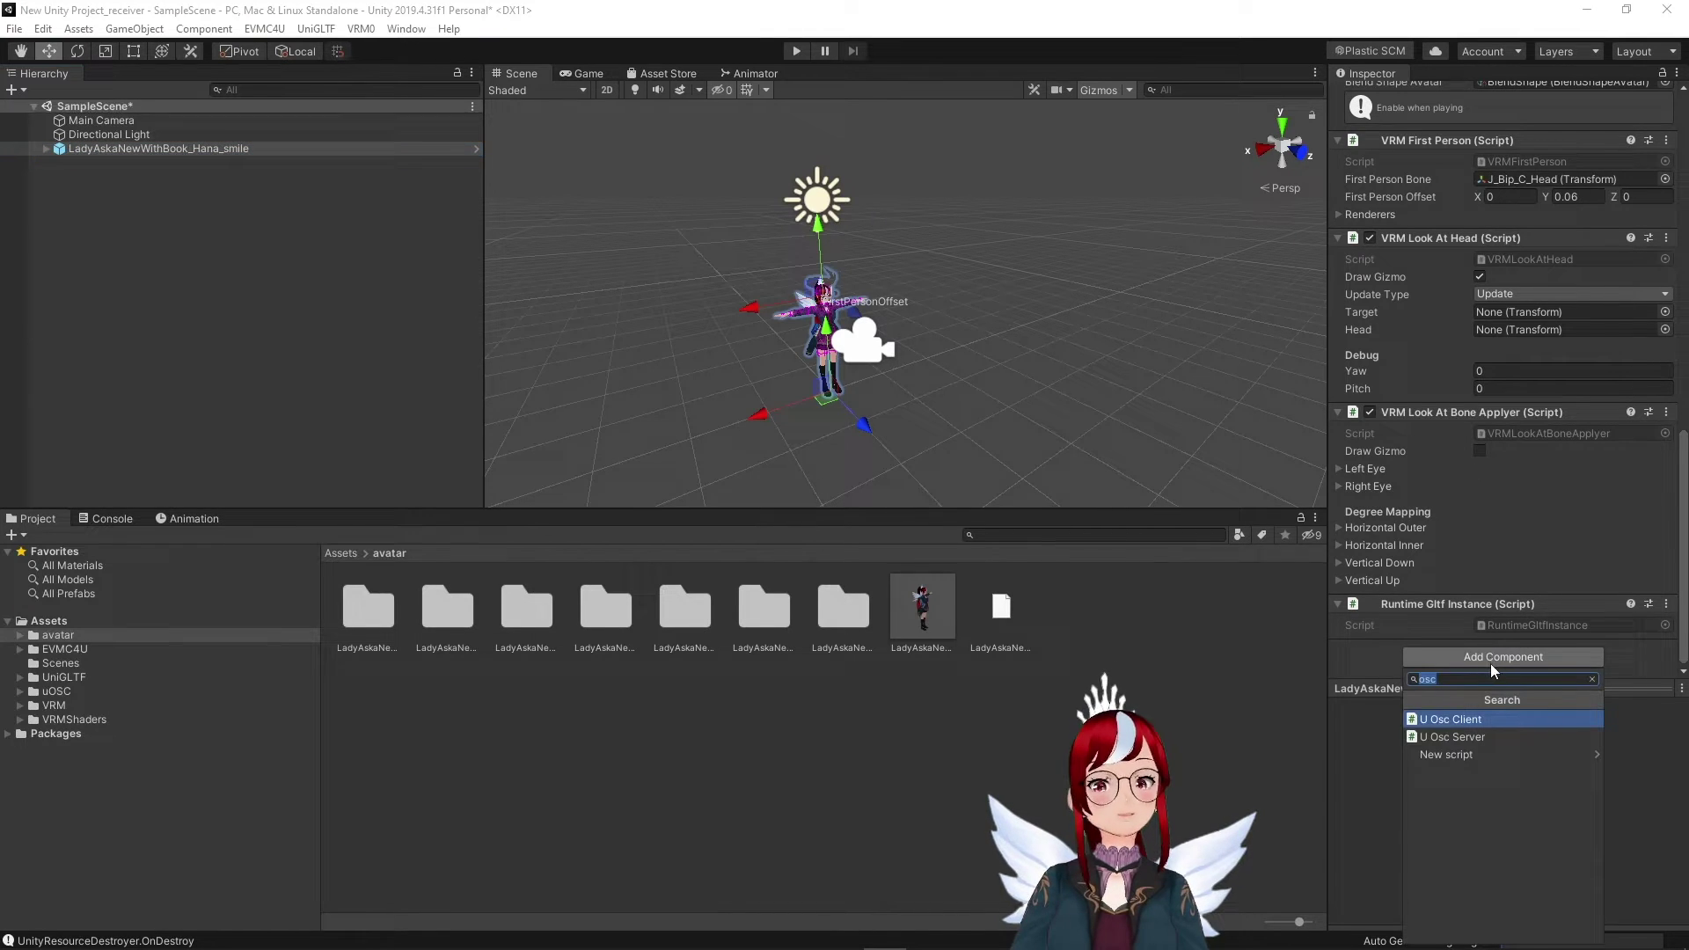
{"action": "type", "text": "exter"}
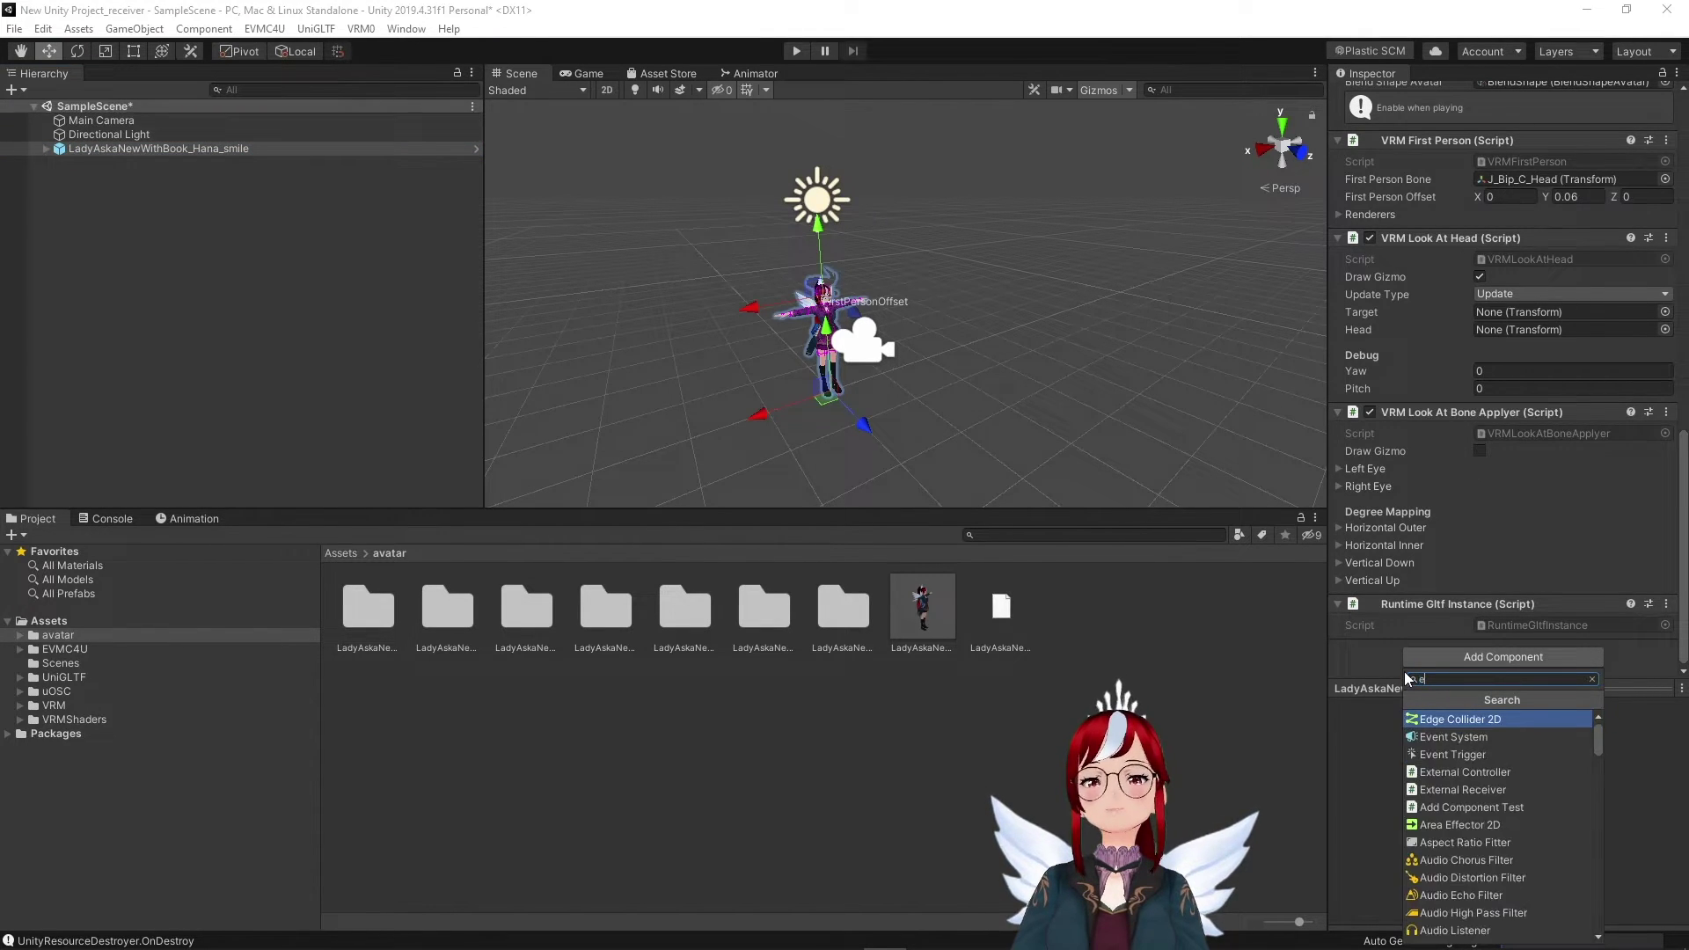
{"action": "left_click", "coordinate": [1471, 737]}
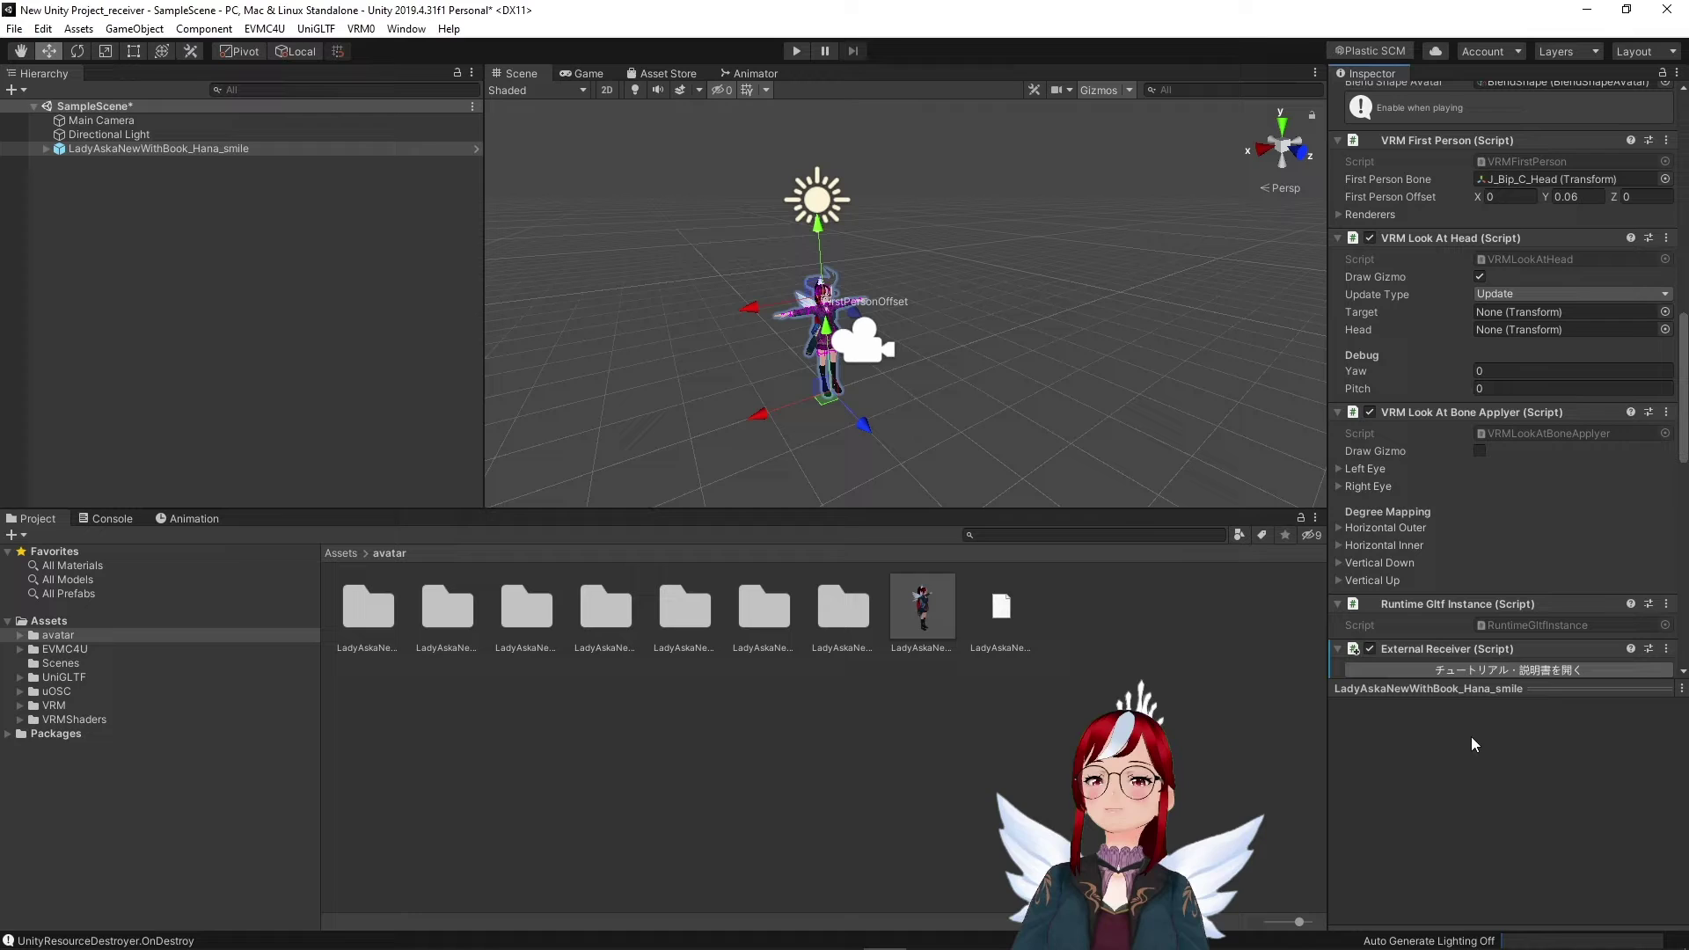
{"action": "scroll", "coordinate": [1515, 621], "scroll_direction": "down", "scroll_amount": 5}
{"action": "scroll", "coordinate": [1515, 621], "scroll_direction": "down", "scroll_amount": 3}
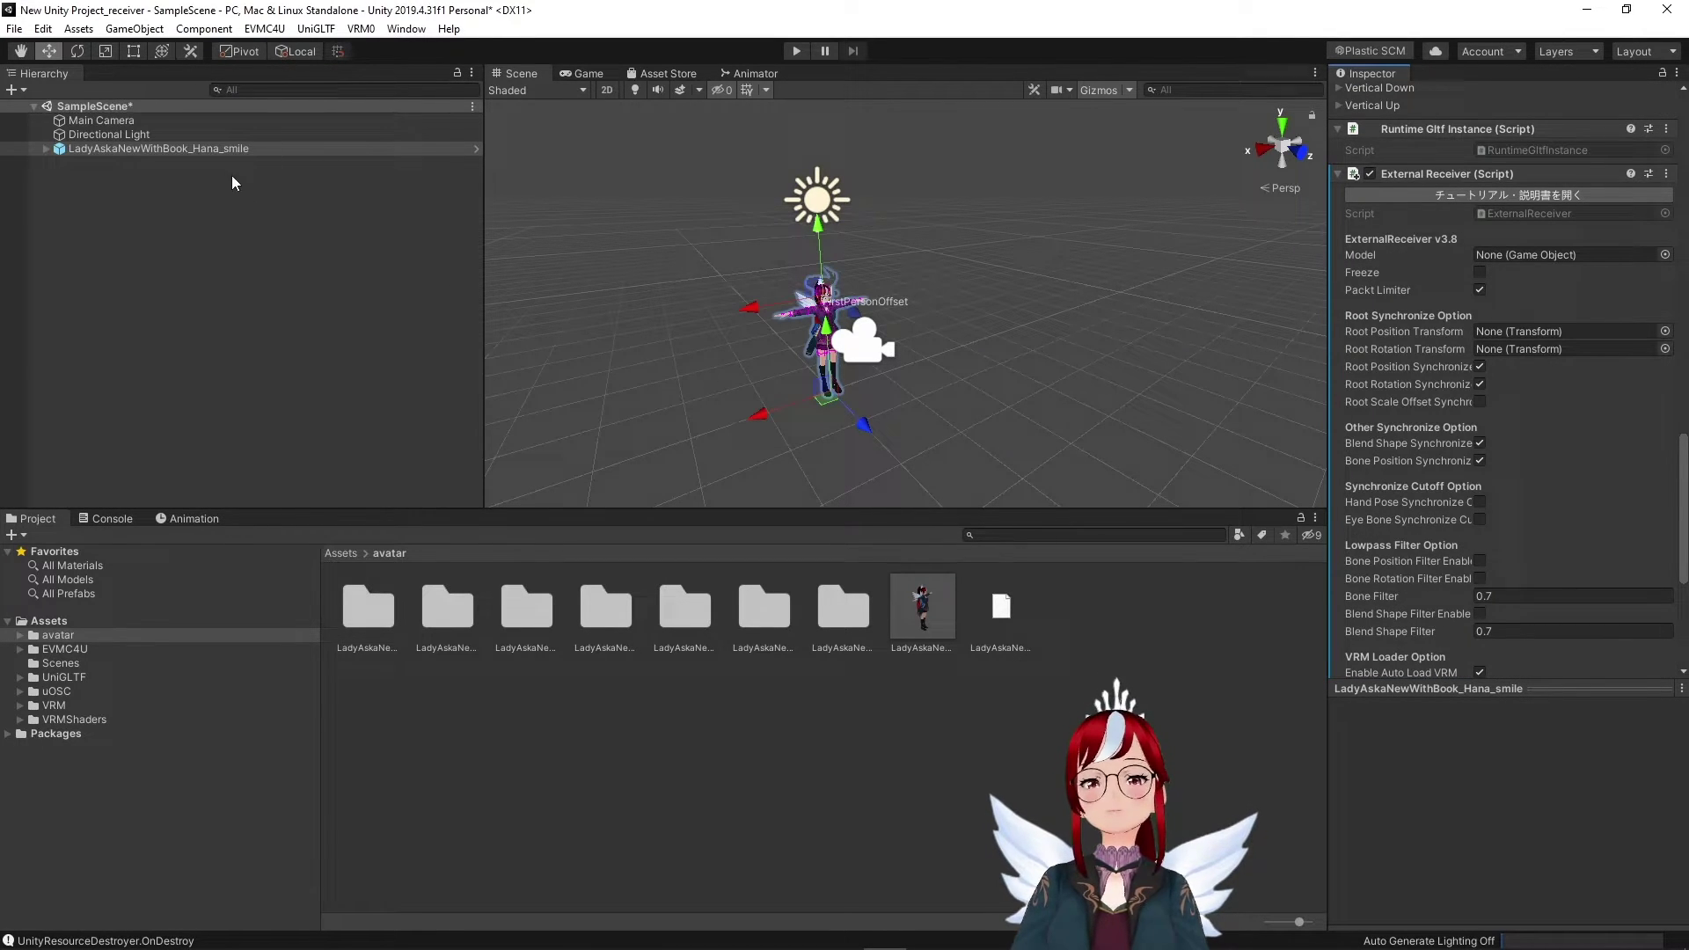
- Set the avatar as the receiver's Model, Root Position Transform and Root Rotation Transform
{"action": "left_click_drag", "start_coordinate": [87, 148], "coordinate": [1491, 259]}
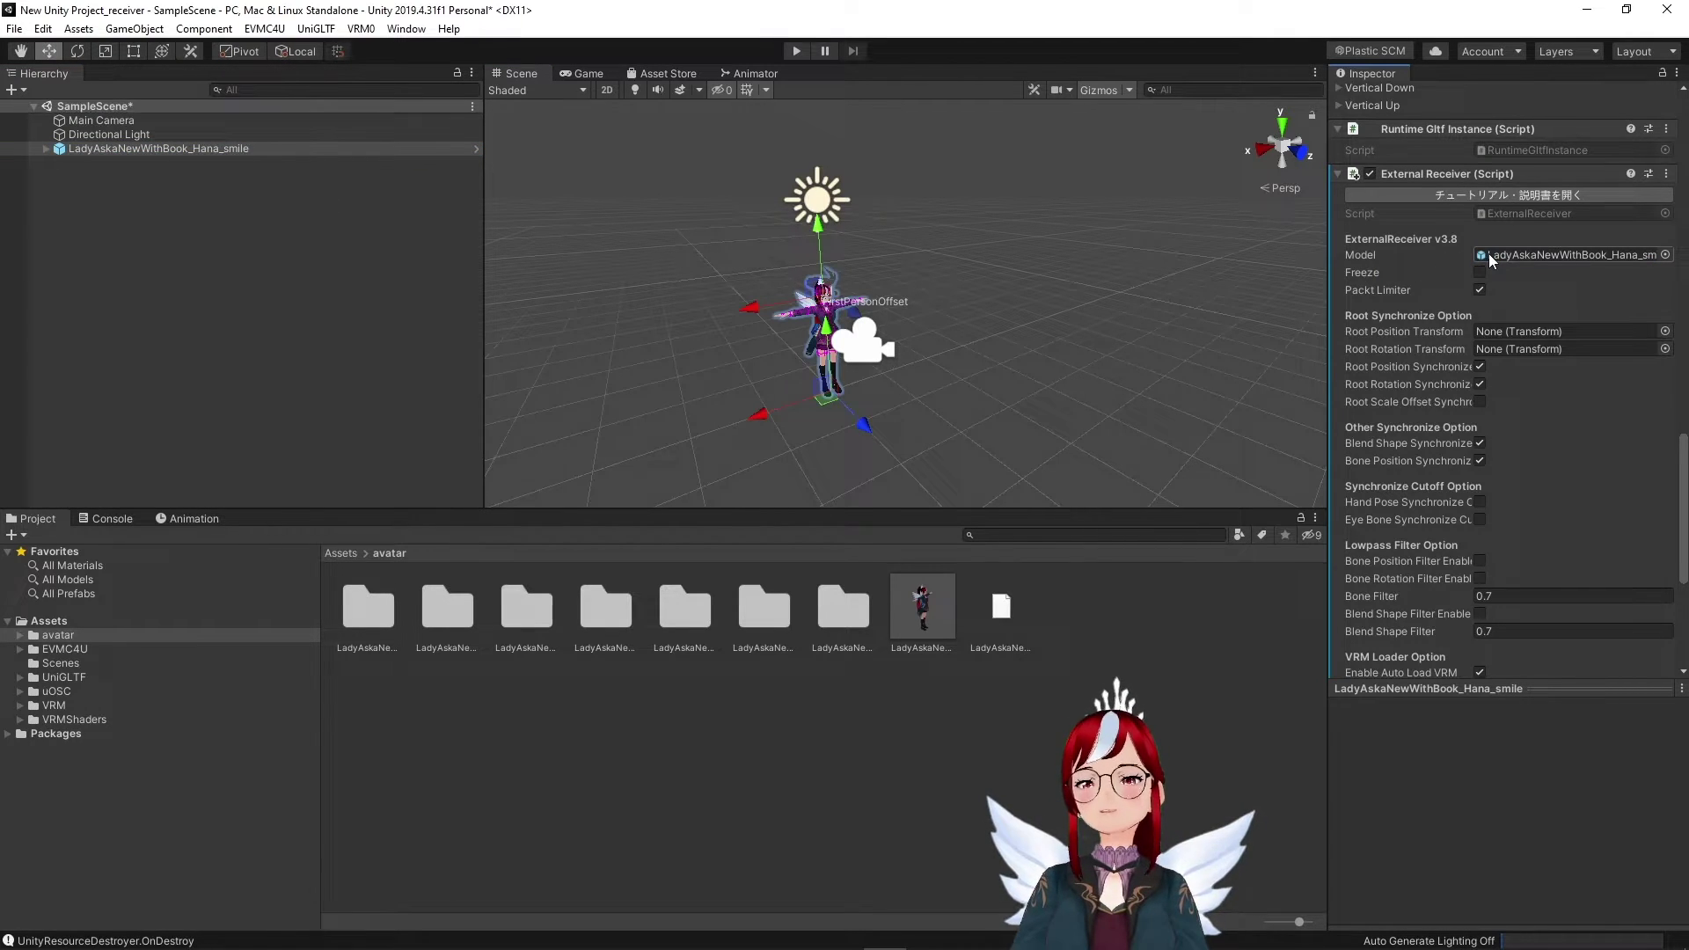
{"action": "left_click_drag", "start_coordinate": [215, 148], "coordinate": [1515, 333]}
{"action": "left_click_drag", "start_coordinate": [268, 148], "coordinate": [1506, 351]}
{"action": "scroll", "coordinate": [1428, 373], "scroll_direction": "down", "scroll_amount": 3}
{"action": "scroll", "coordinate": [1428, 375], "scroll_direction": "down", "scroll_amount": 3}
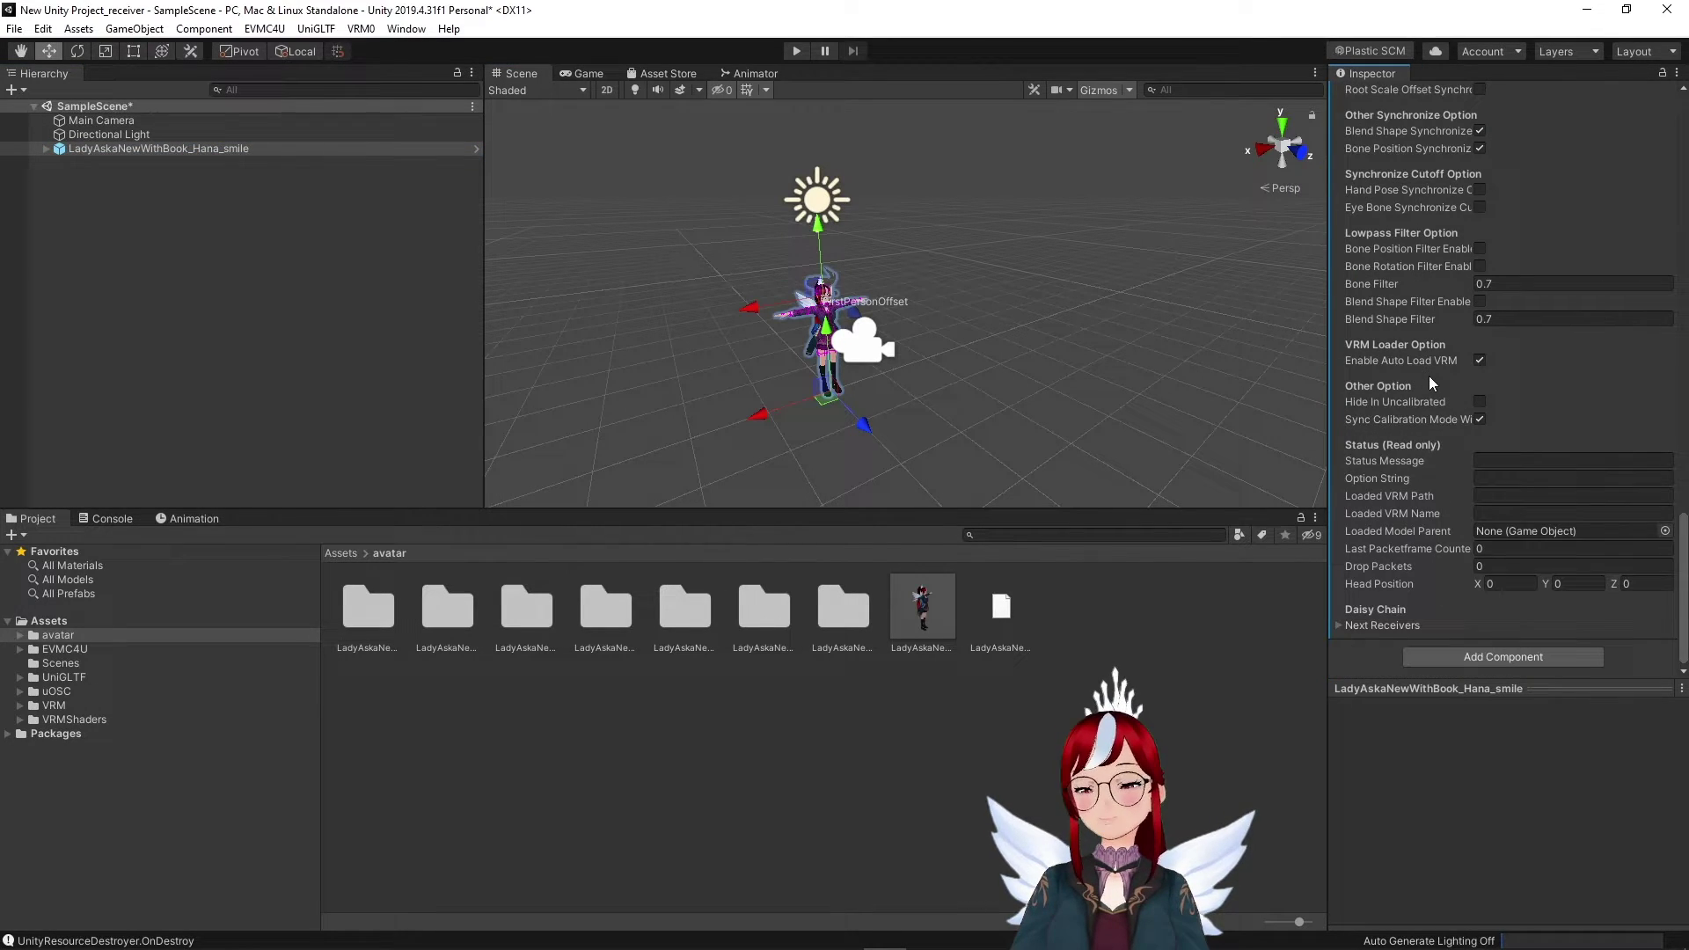
{"action": "left_click", "coordinate": [1459, 651]}
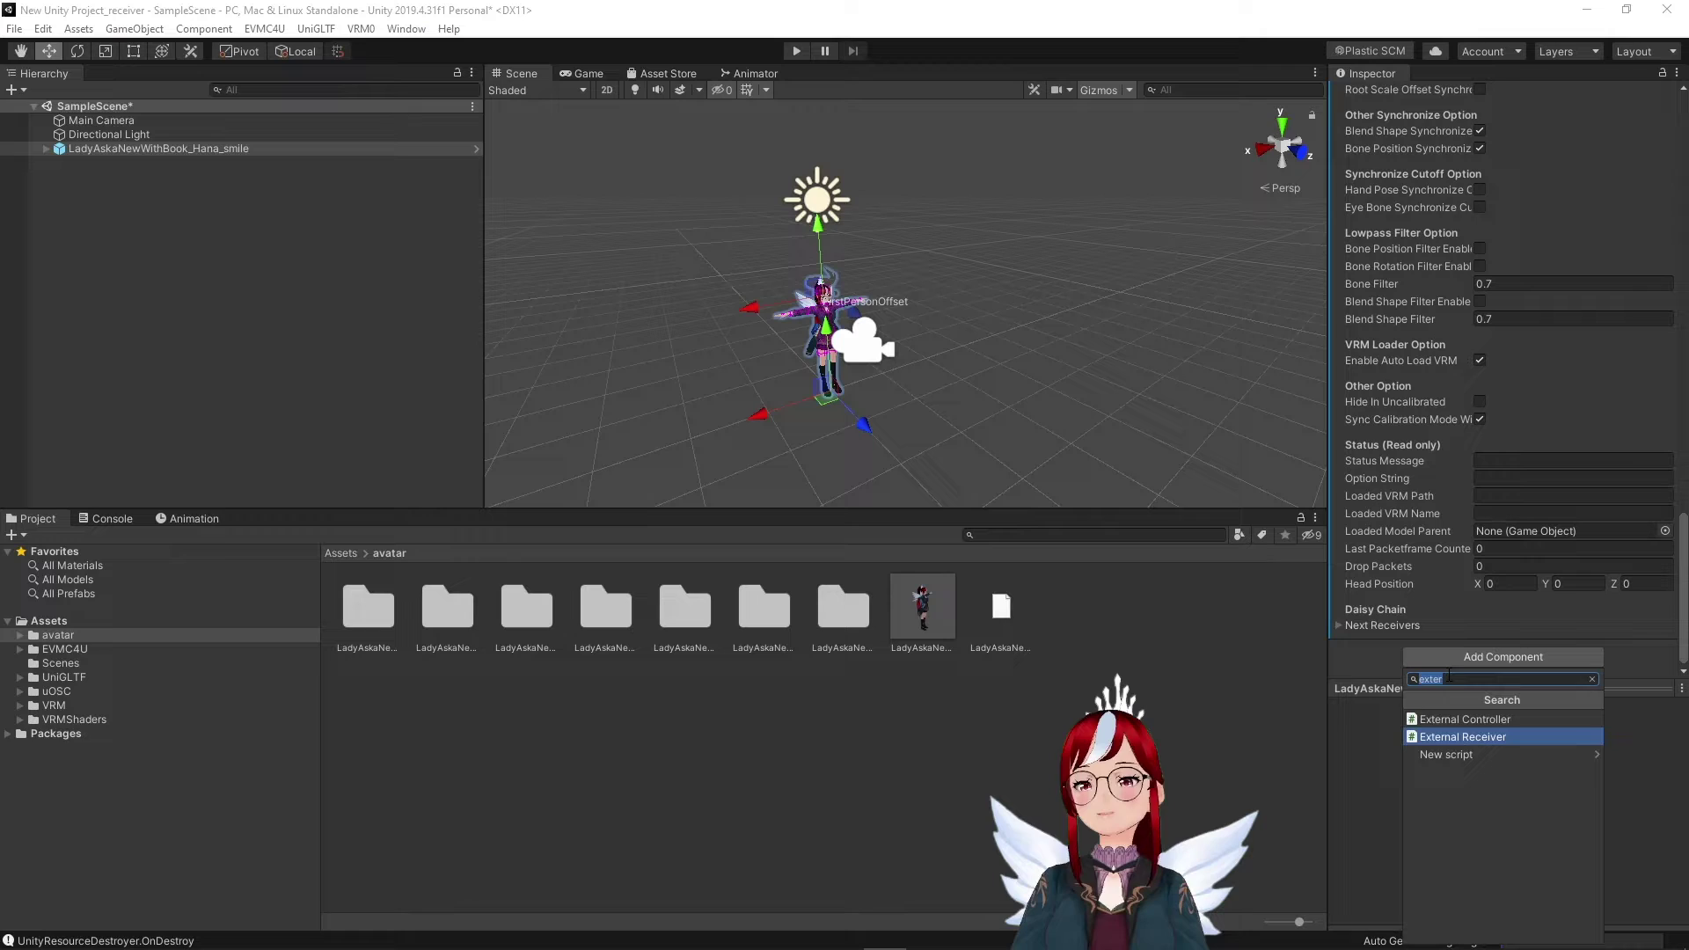
- Search 'osc' in Add Component and add a uOSC Server to the avatar
{"action": "key", "text": "BackSpace"}
{"action": "type", "text": "o"}
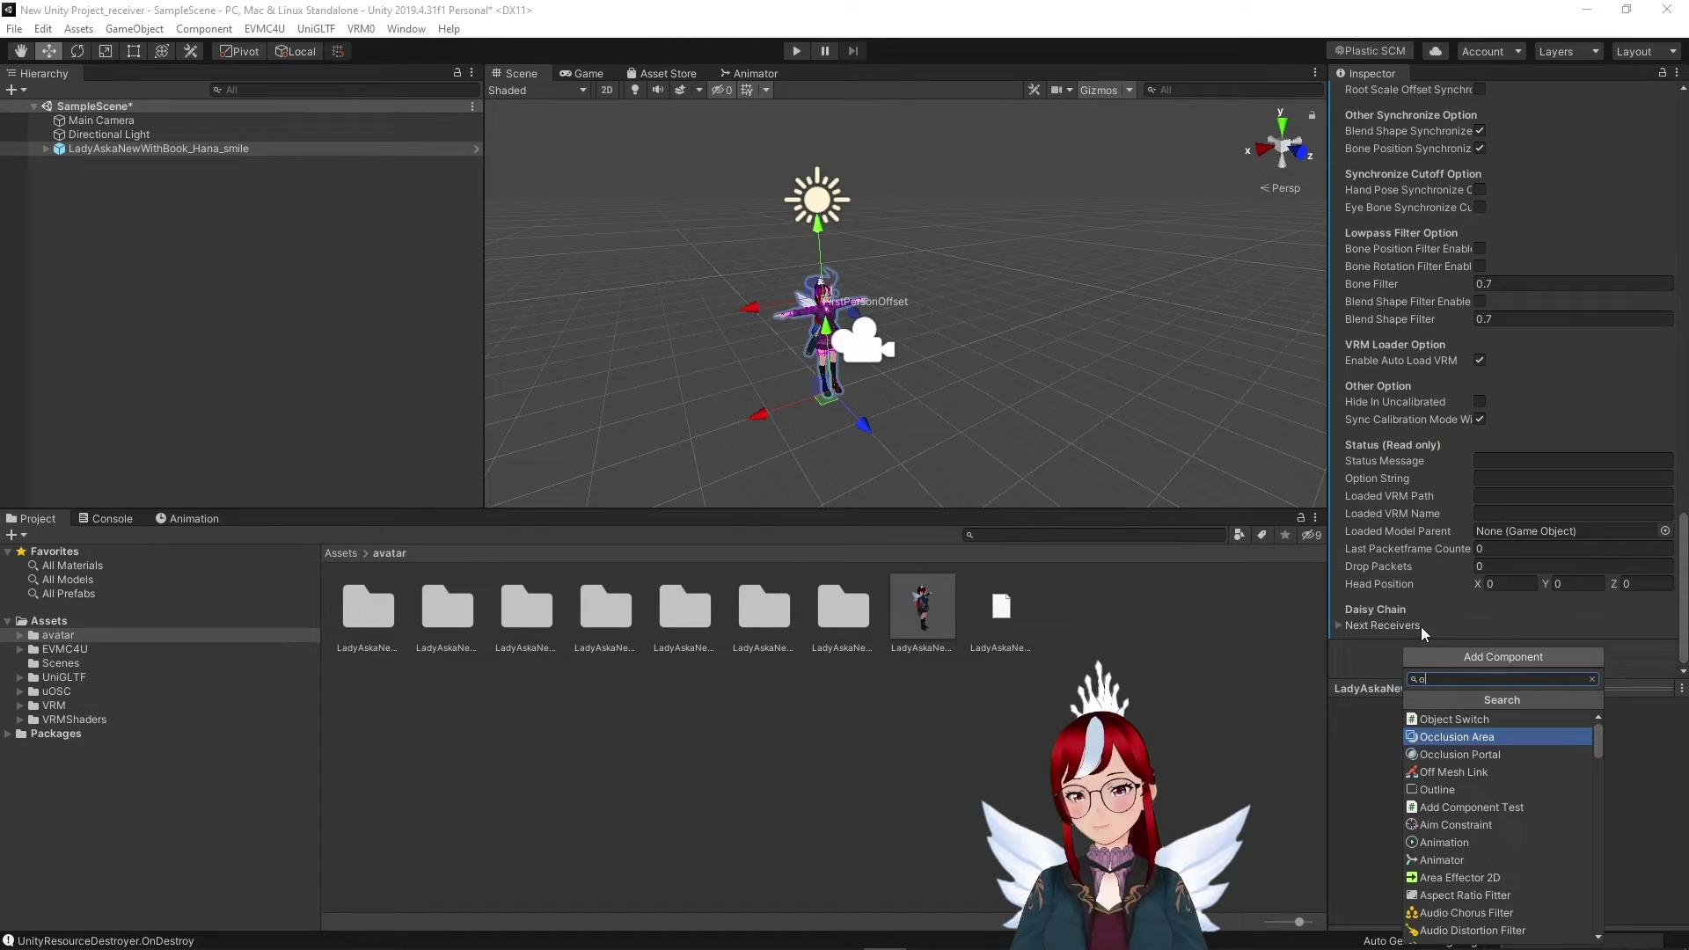
{"action": "type", "text": "sc"}
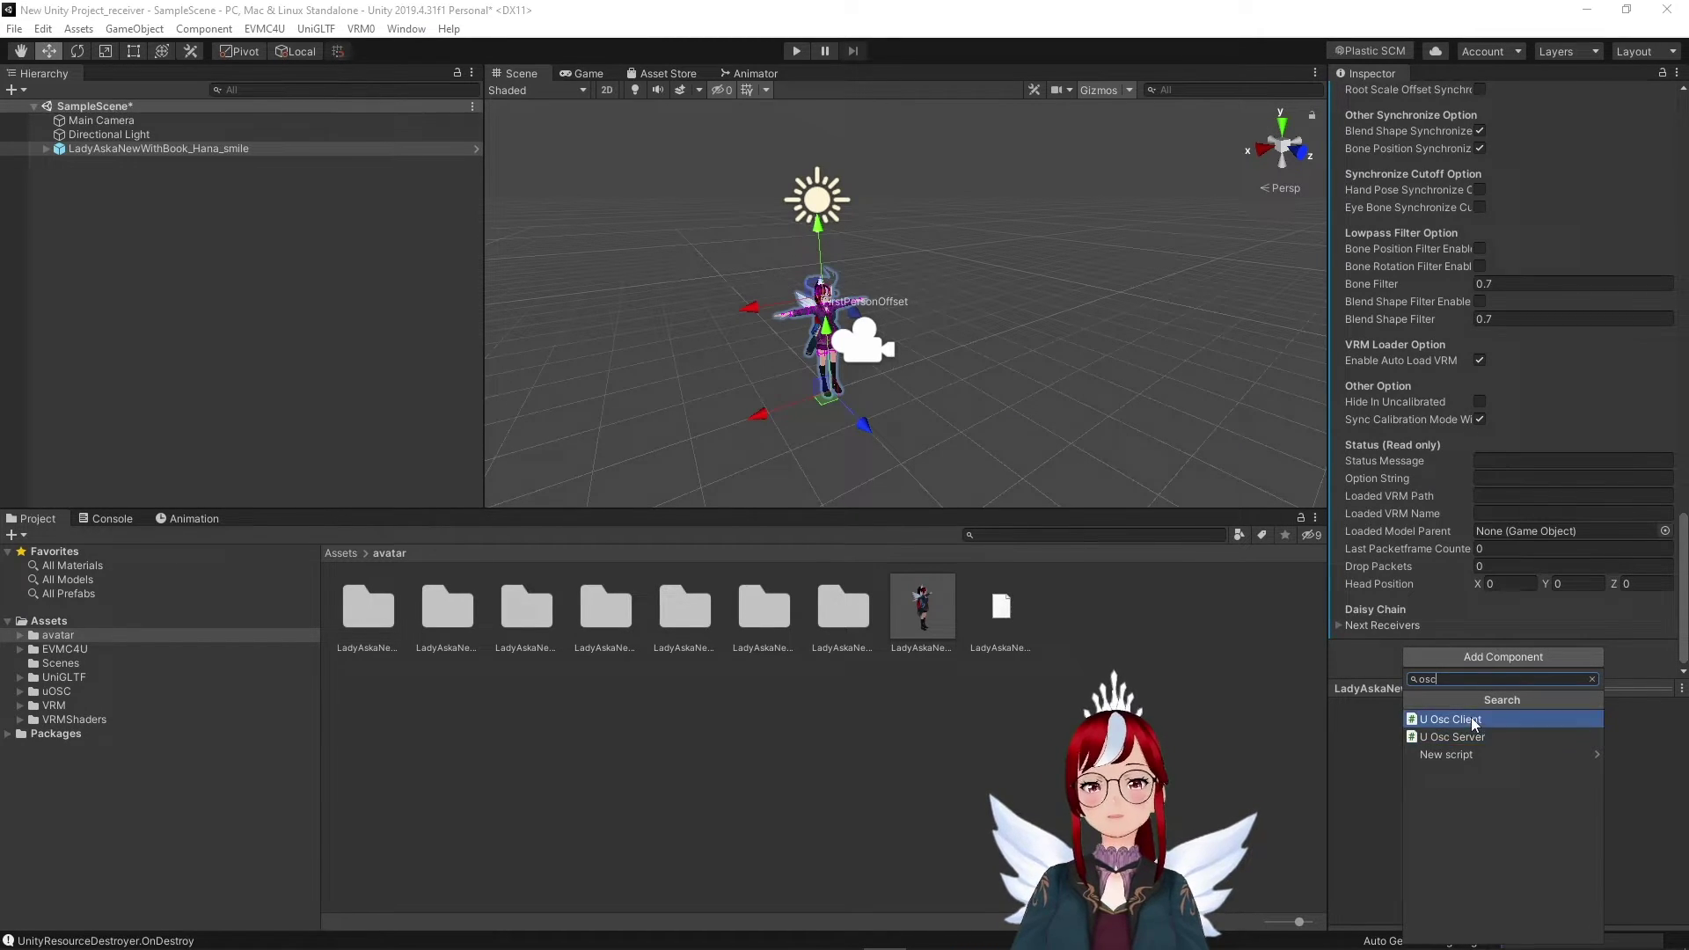
{"action": "left_click", "coordinate": [1451, 737]}
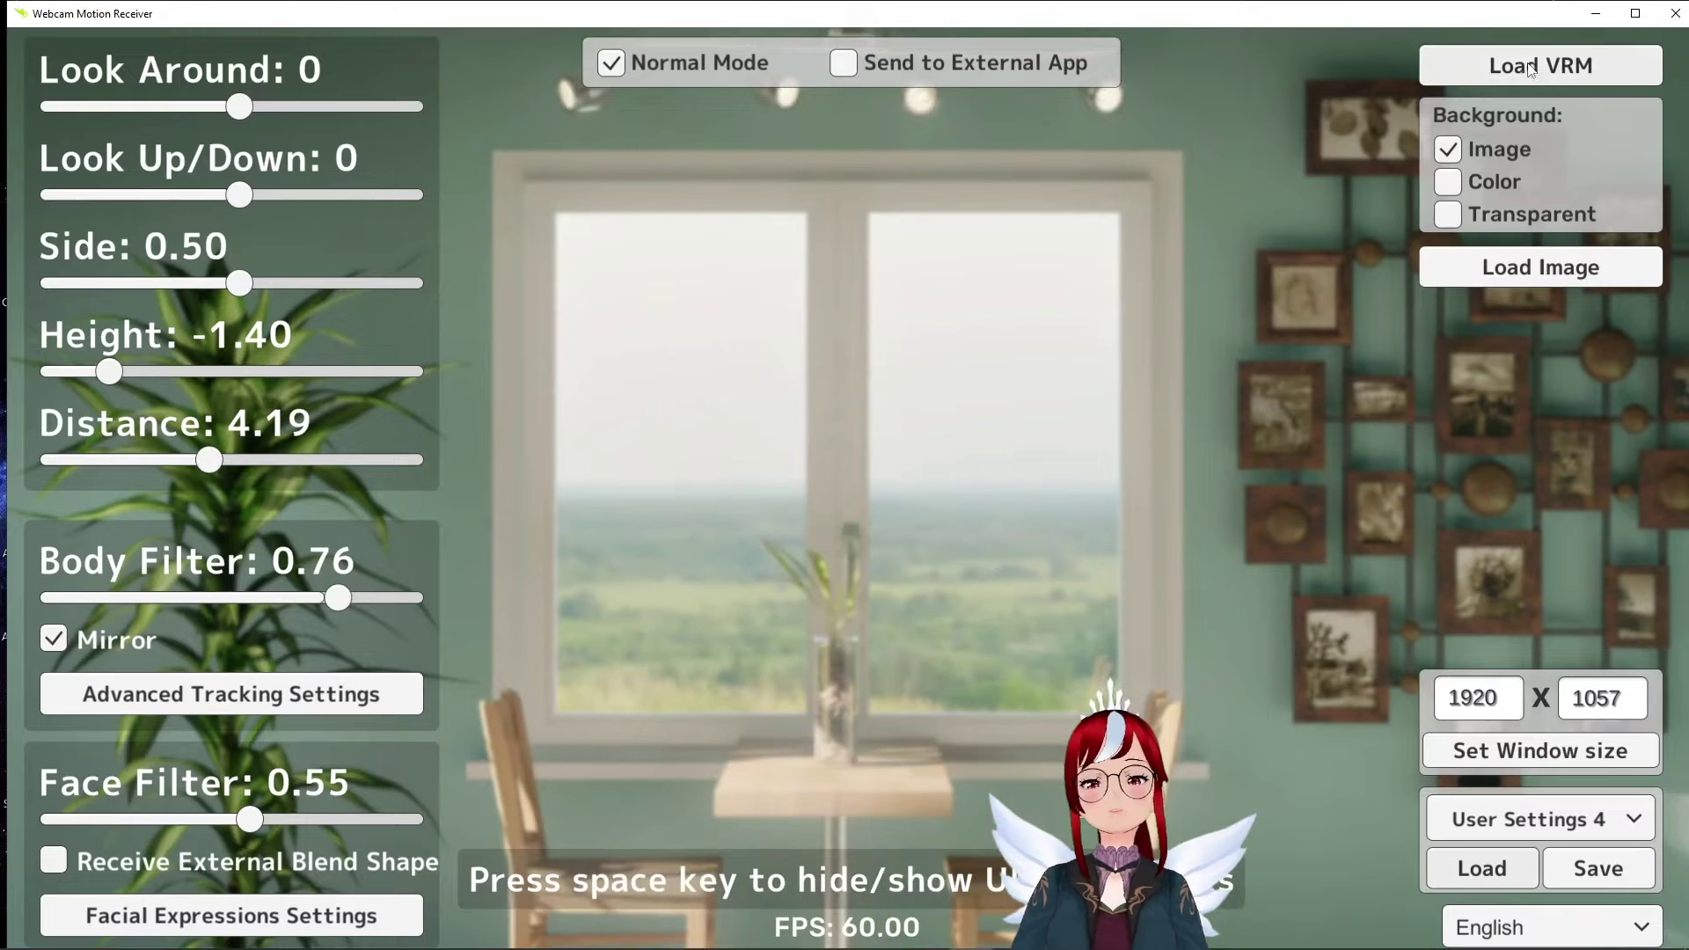
- Load LadyAskaNewWithBook_Hana_smile.vrm as the avatar in Webcam Motion Receiver
{"action": "left_click", "coordinate": [1539, 65]}
{"action": "left_click", "coordinate": [283, 284]}
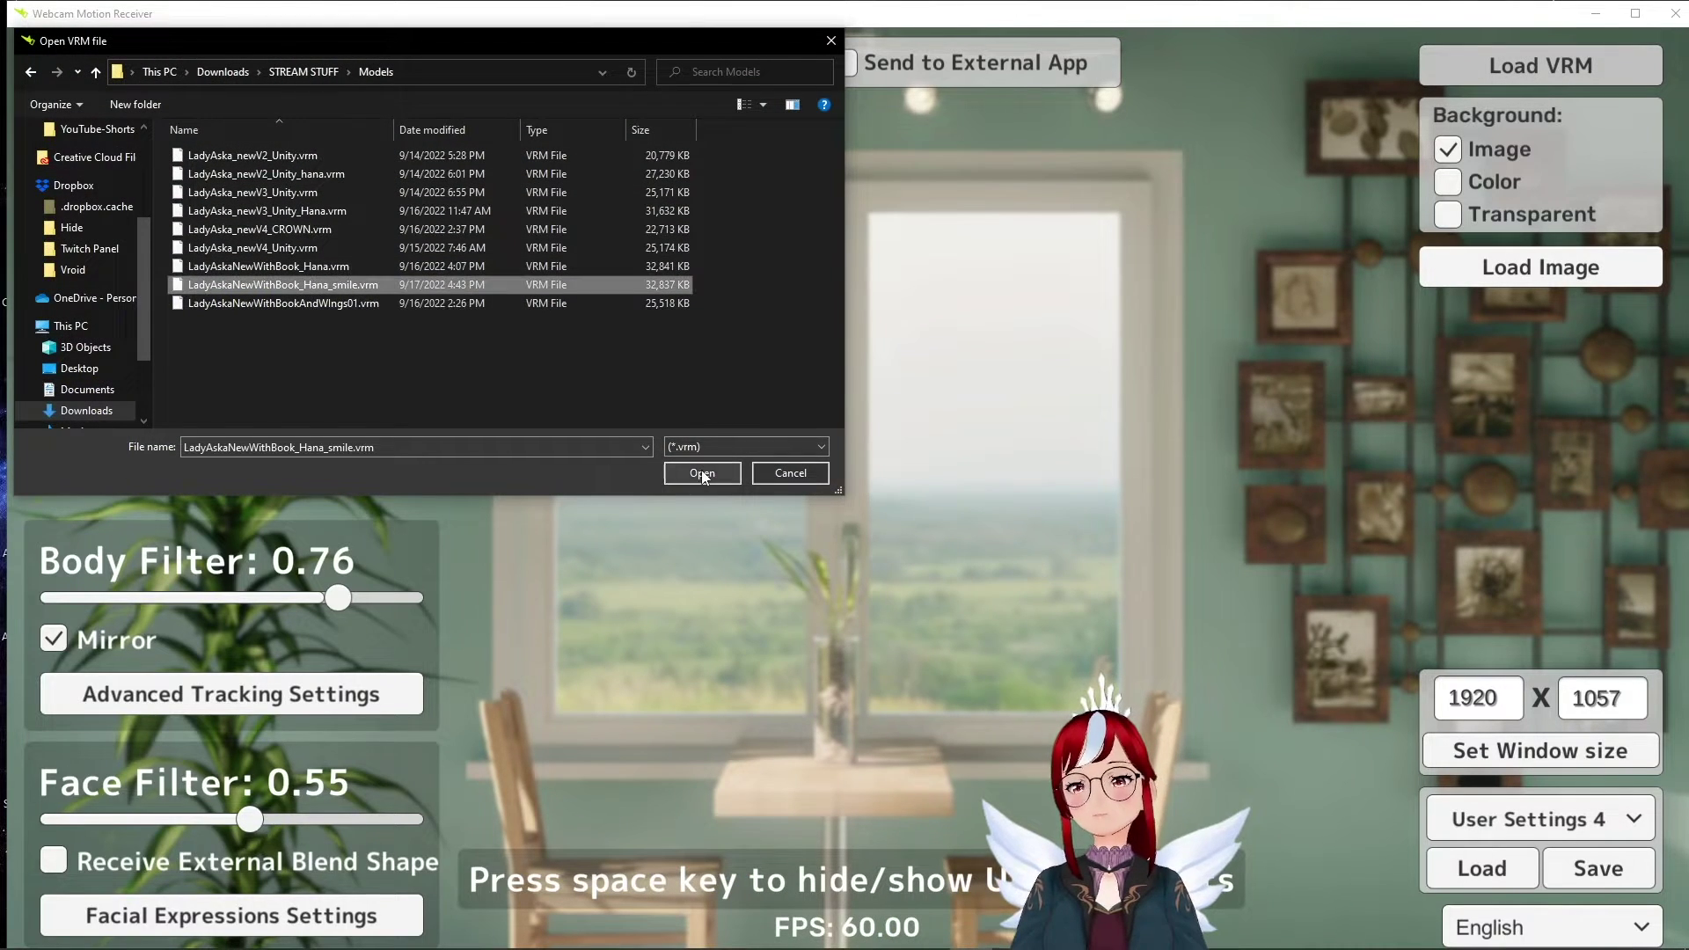
{"action": "left_click", "coordinate": [702, 472]}
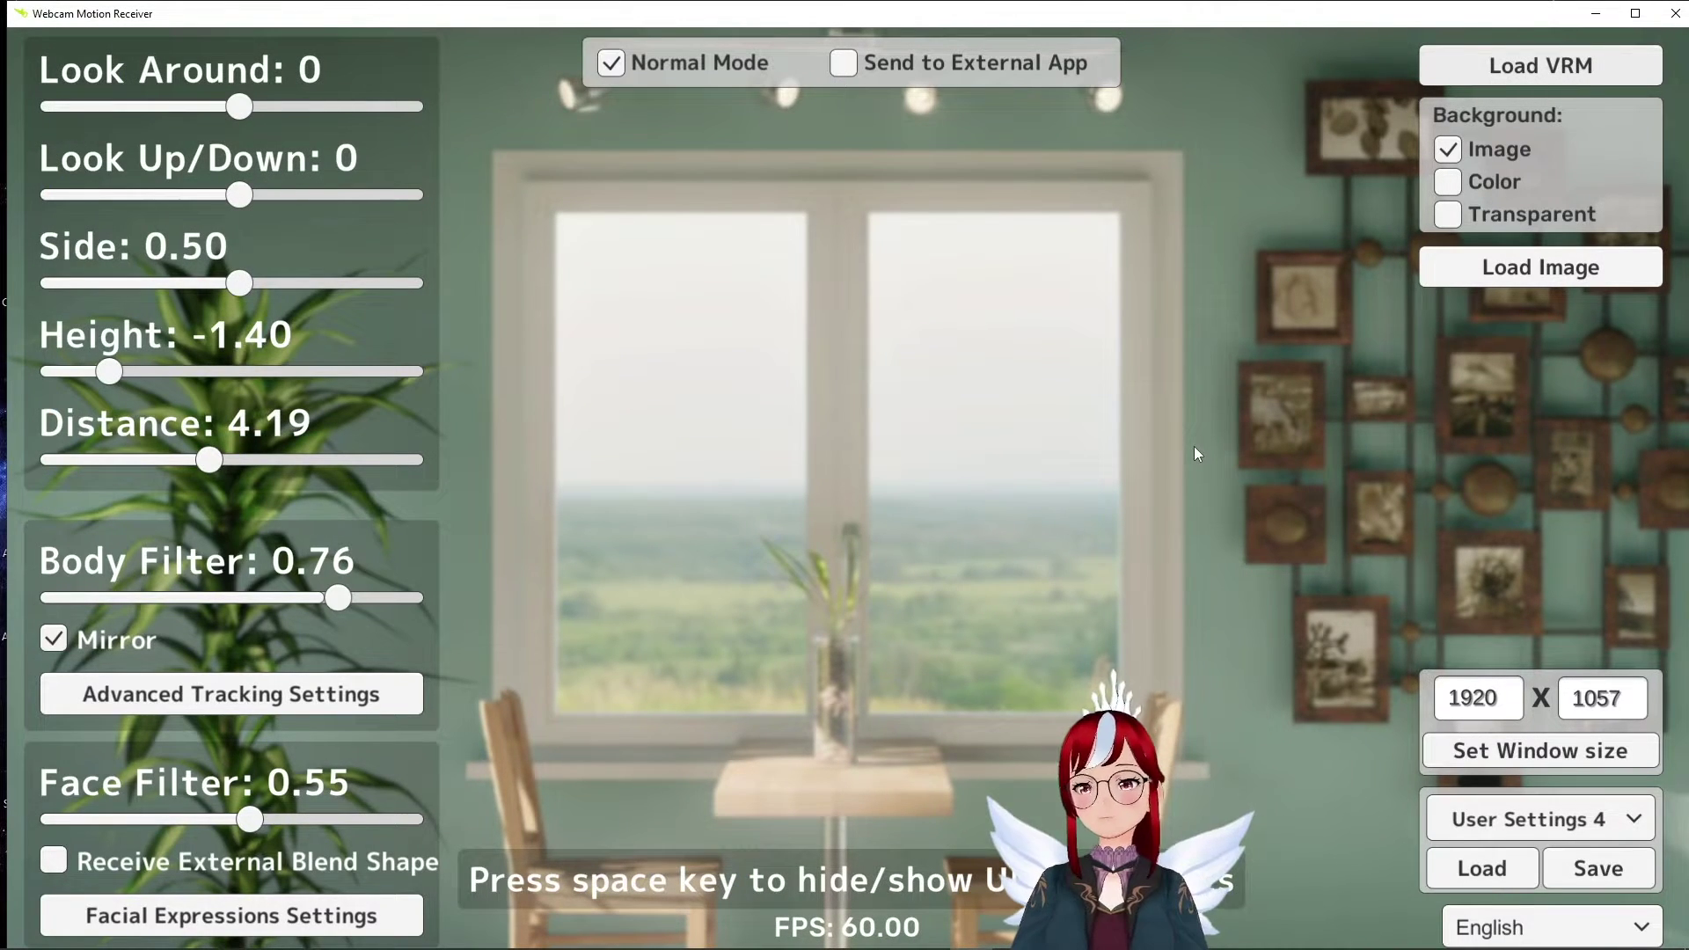
- Switch to User Settings 5, enable Send to External App, and select port value 39539
{"action": "left_click", "coordinate": [1534, 818]}
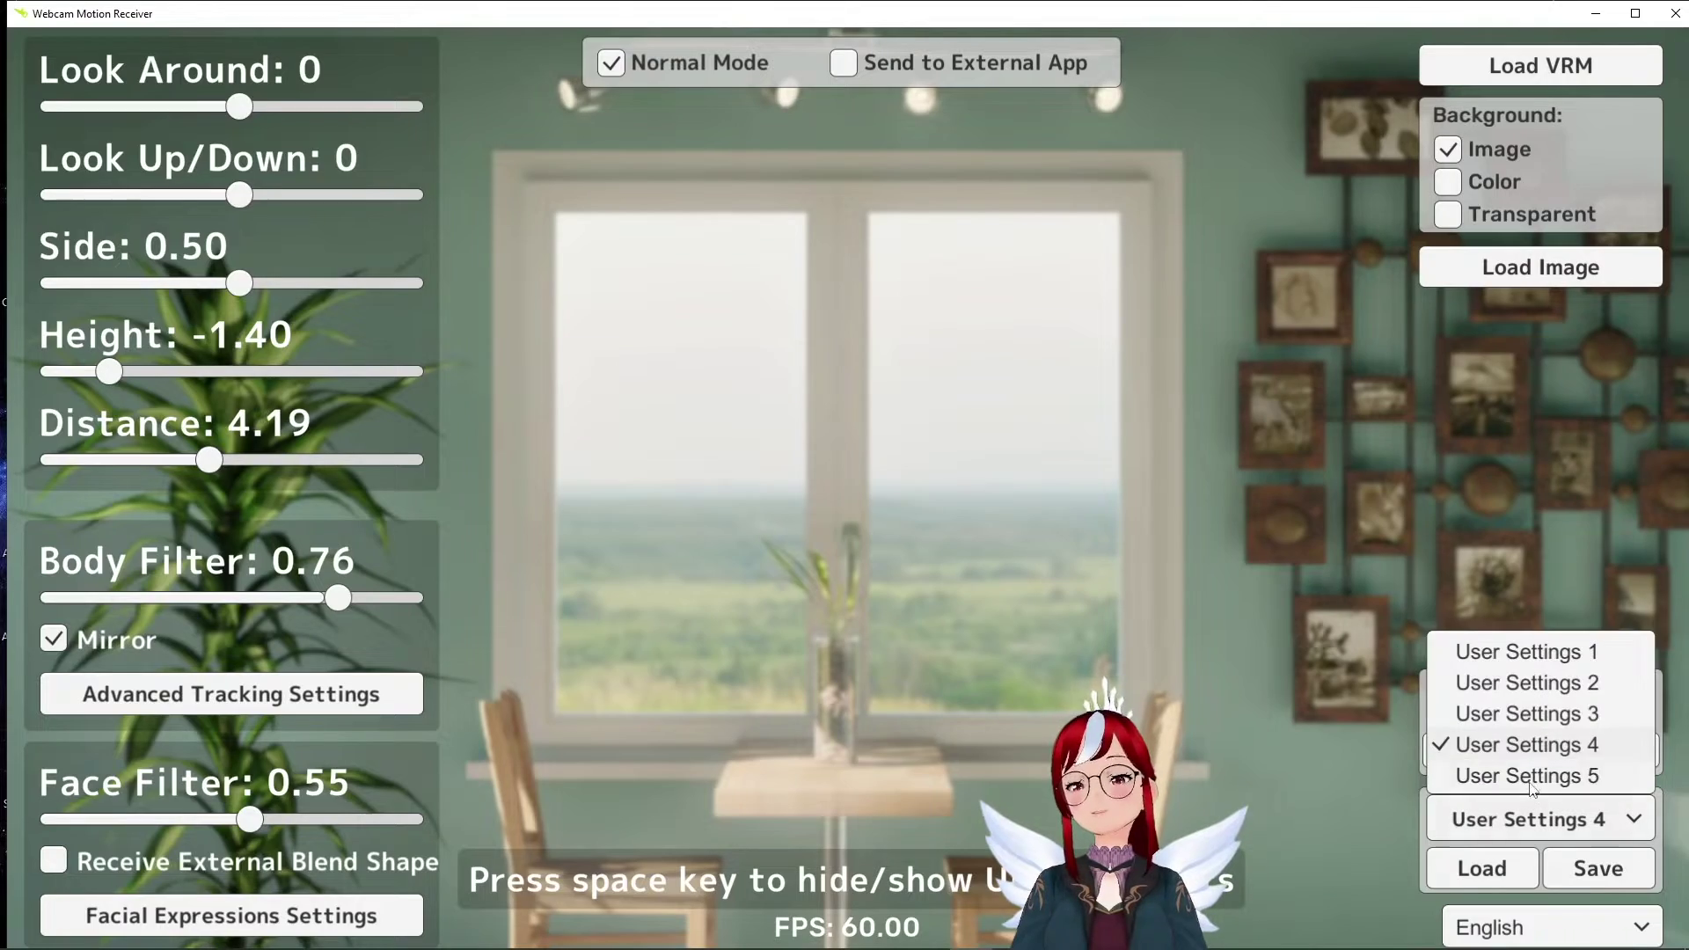
{"action": "left_click", "coordinate": [1530, 776]}
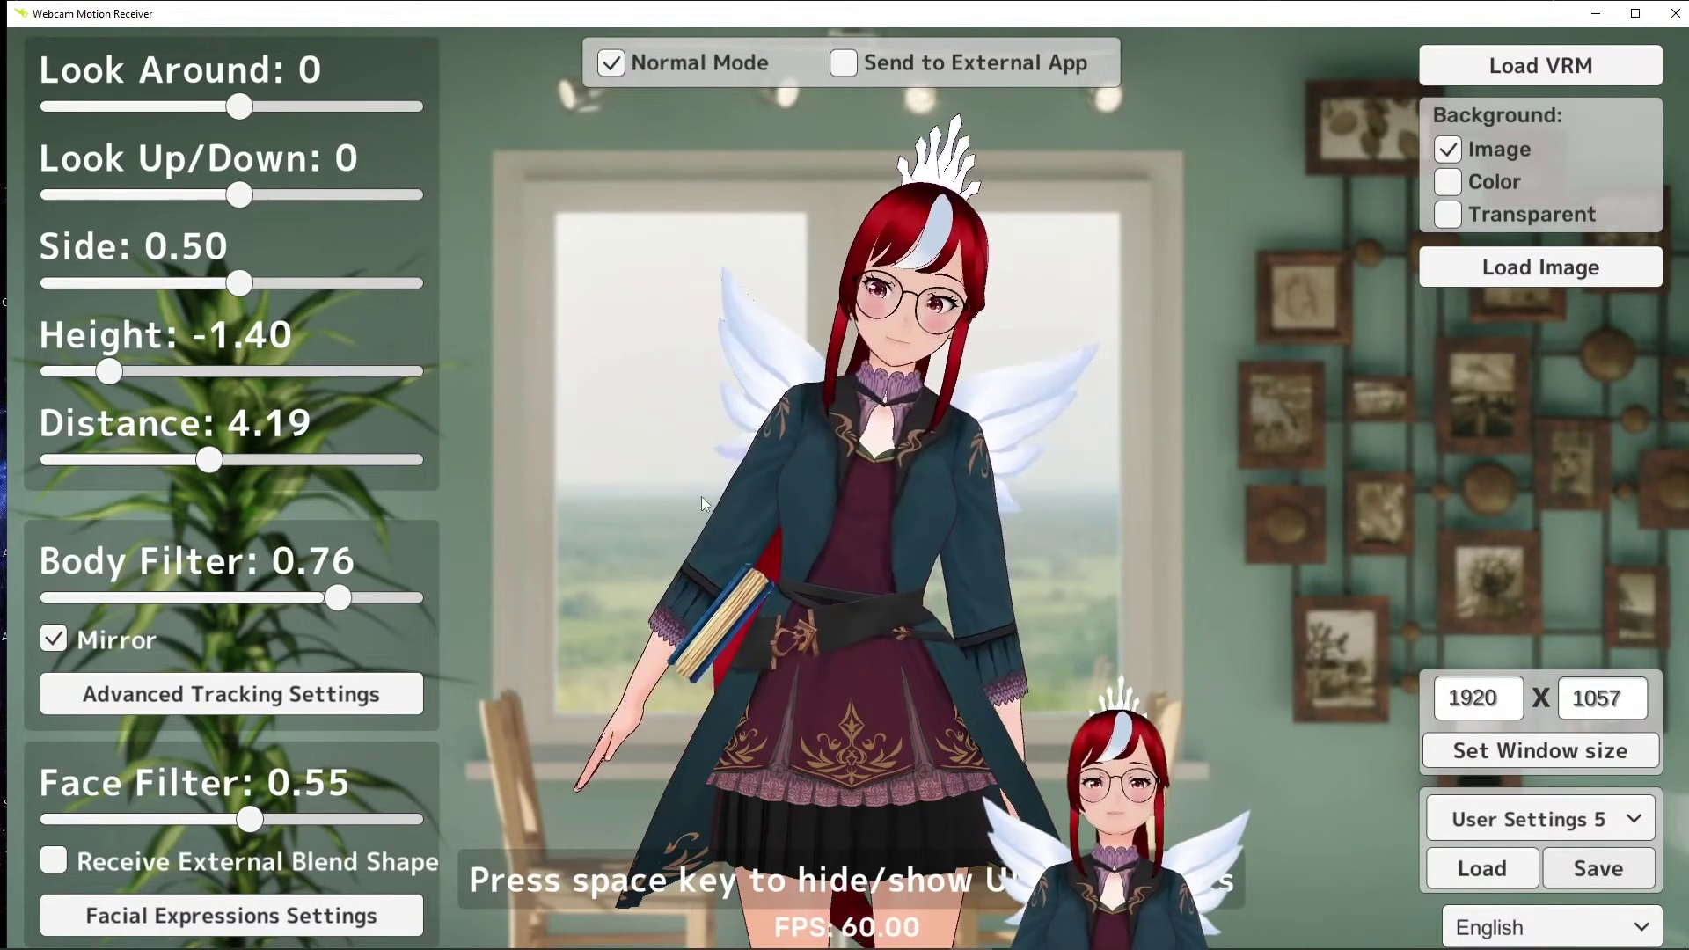
{"action": "left_click", "coordinate": [842, 65]}
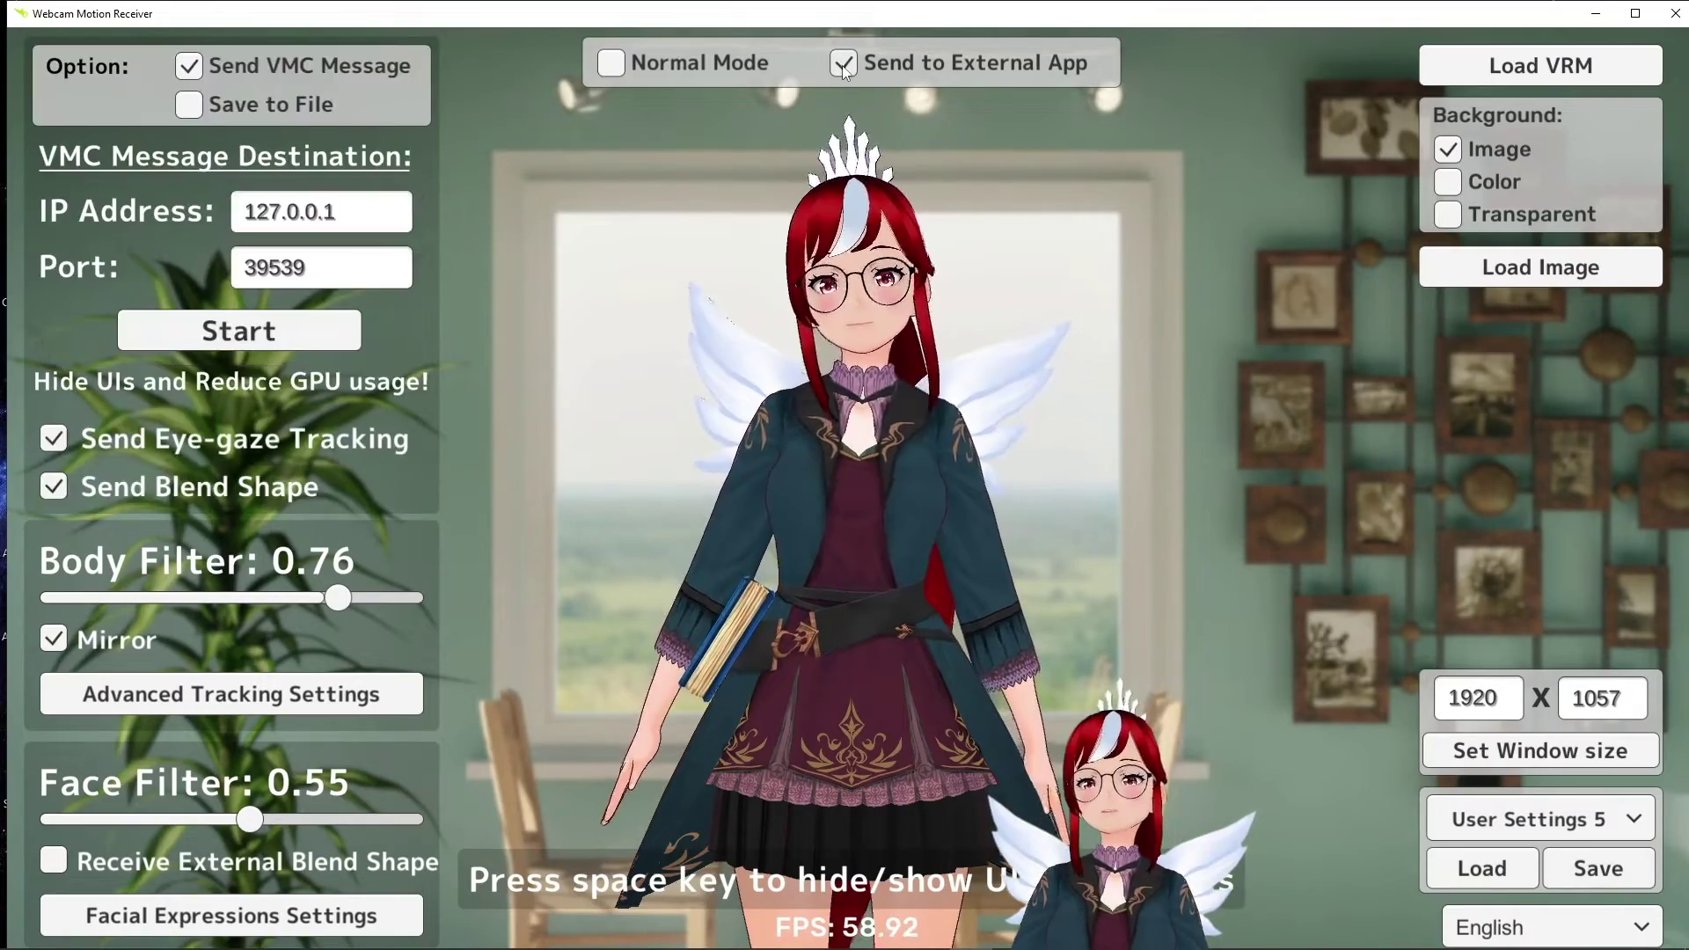
{"action": "left_click", "coordinate": [286, 264]}
{"action": "key", "text": "ctrl+c"}
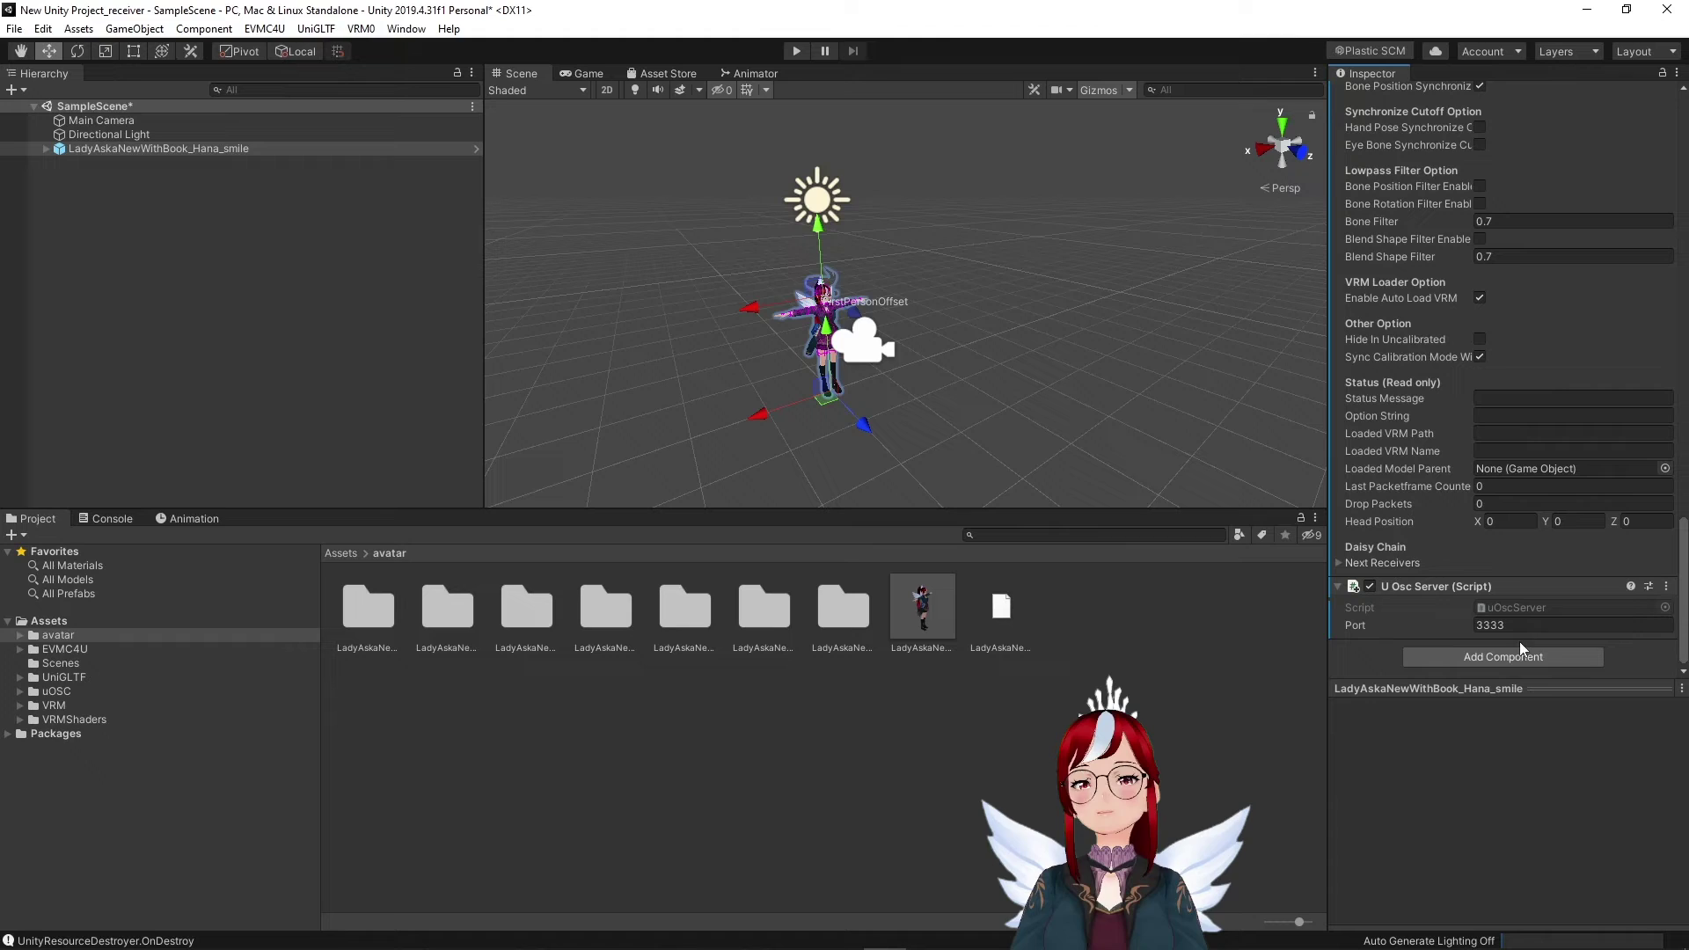
- Paste 39539 into the uOSC Server port and start sending VMC motion data
{"action": "left_click", "coordinate": [1538, 626]}
{"action": "key", "text": "ctrl+v"}
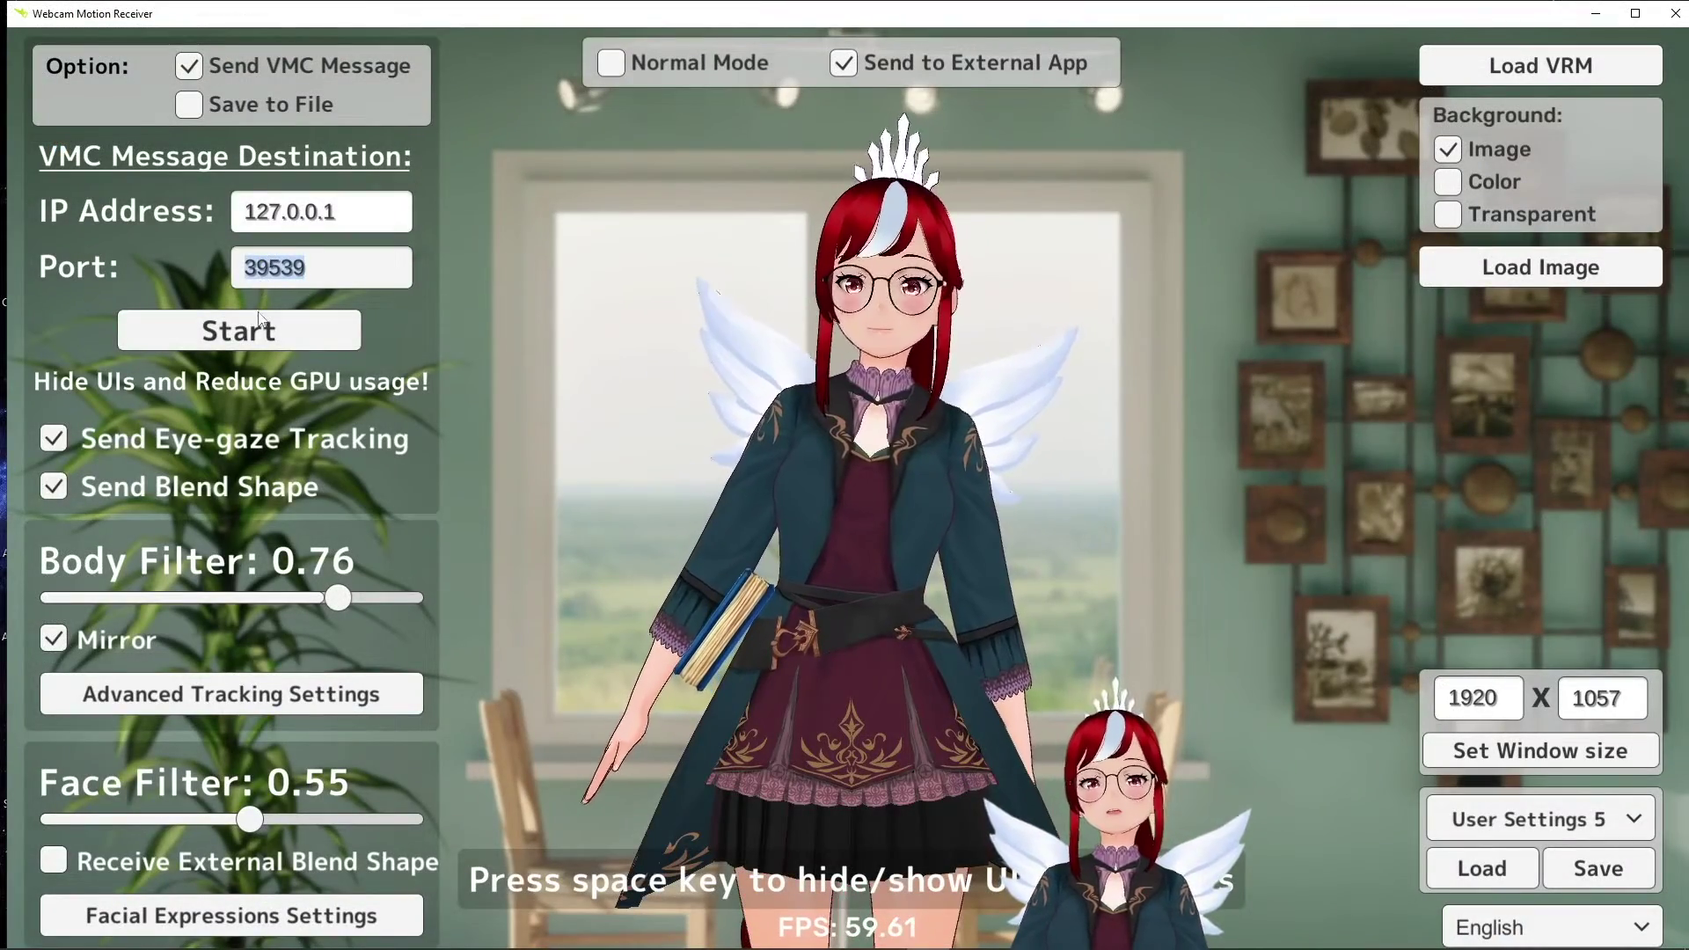
{"action": "left_click", "coordinate": [238, 331]}
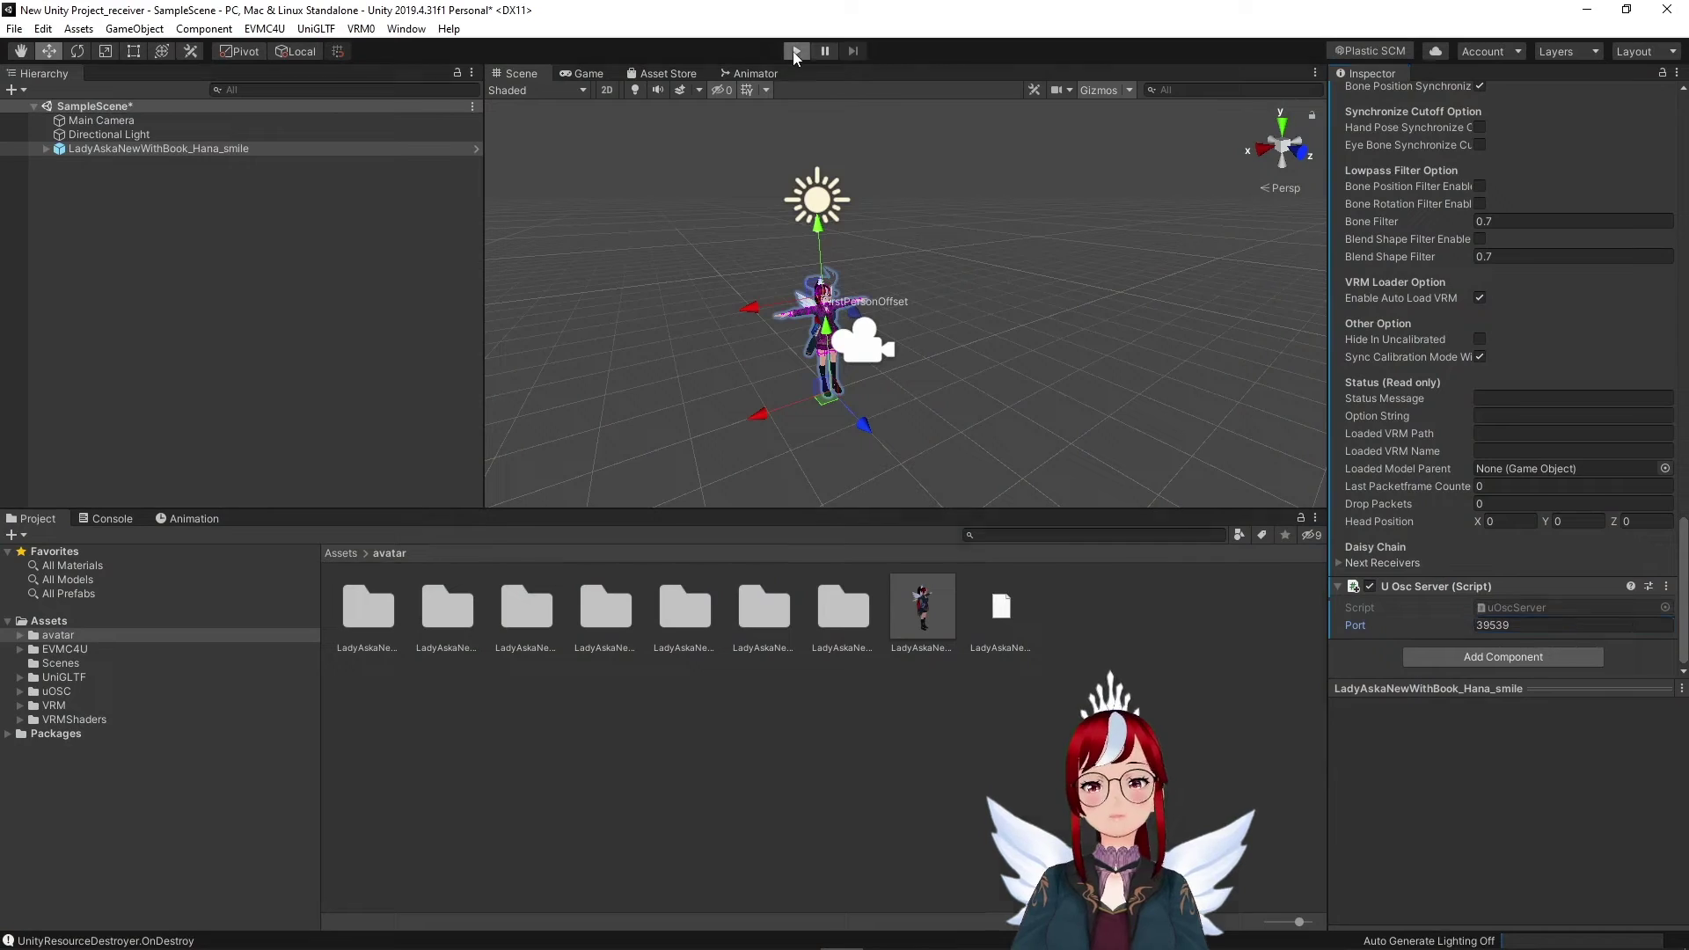
- Enter Play mode to see the avatar follow the webcam motion
{"action": "left_click", "coordinate": [793, 51]}
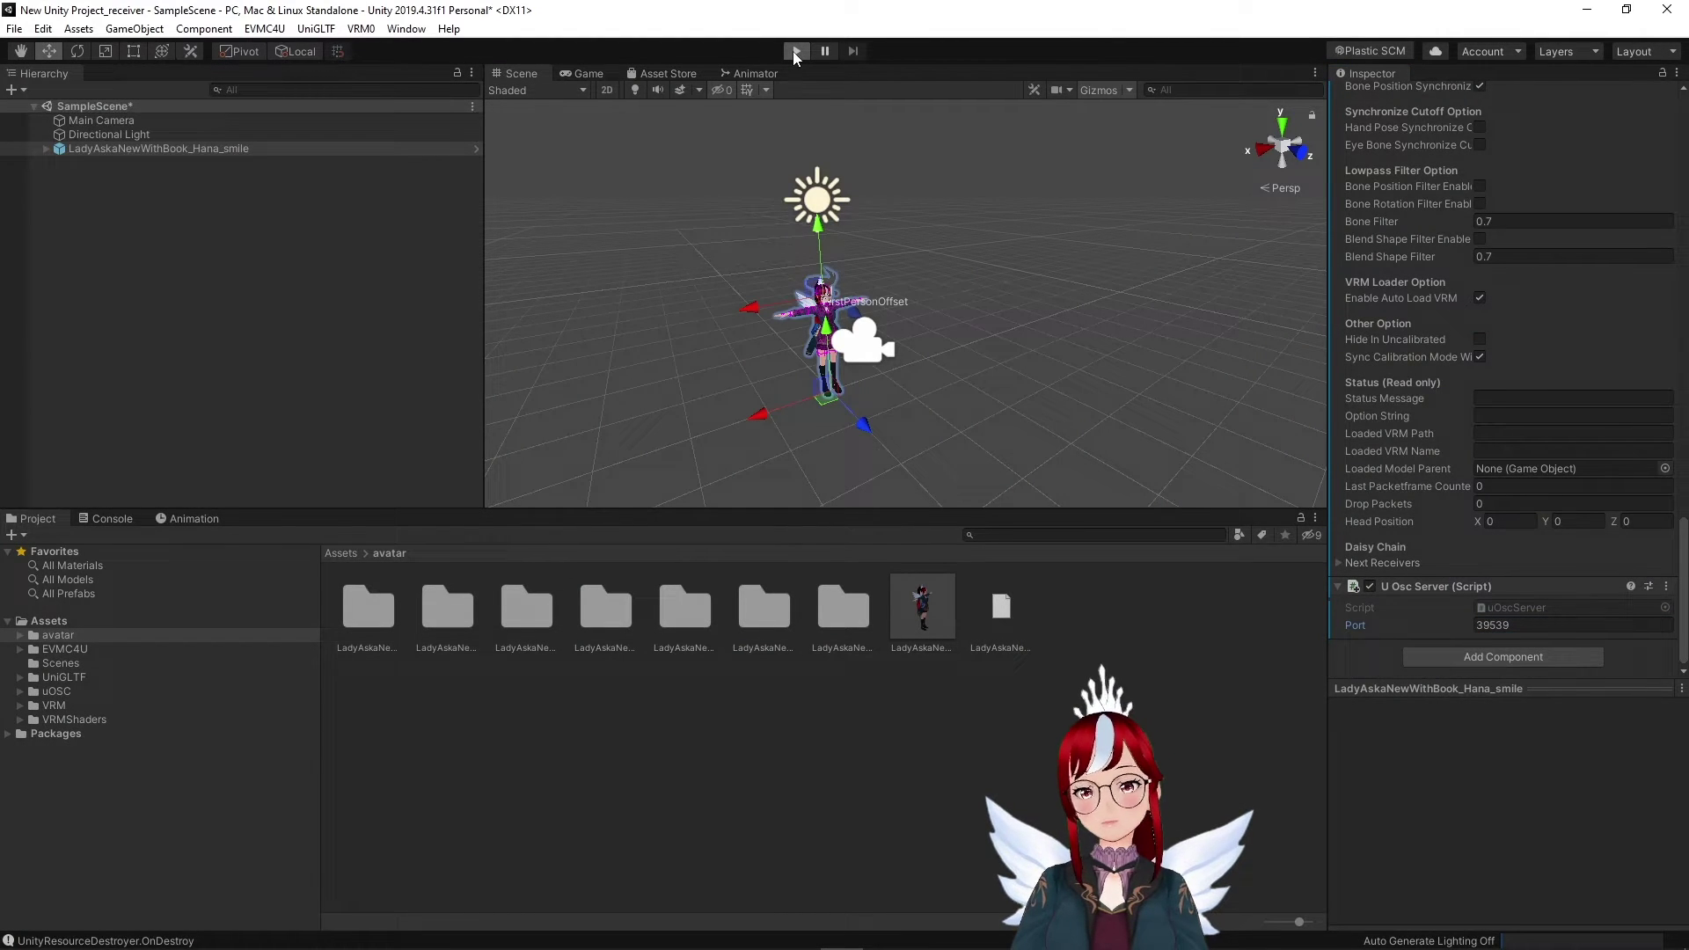